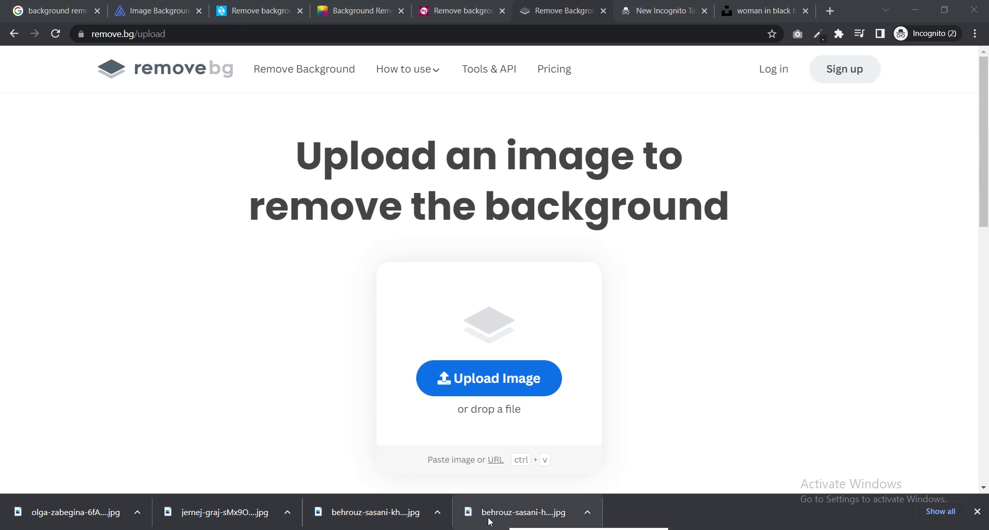
# Drop the downloaded portrait JPG onto remove.bg so its background is removed
pyautogui.moveTo(489, 522); pyautogui.dragTo(480, 272)
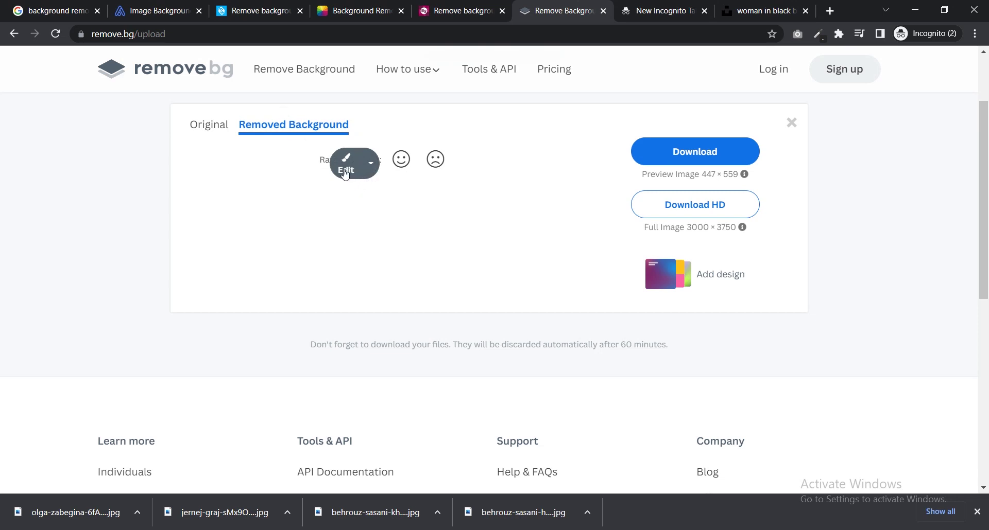
# Compare the original with the cutout, then download the plaid-shirt woman's cutout as PNG
pyautogui.click(210, 131)
pyautogui.click(275, 129)
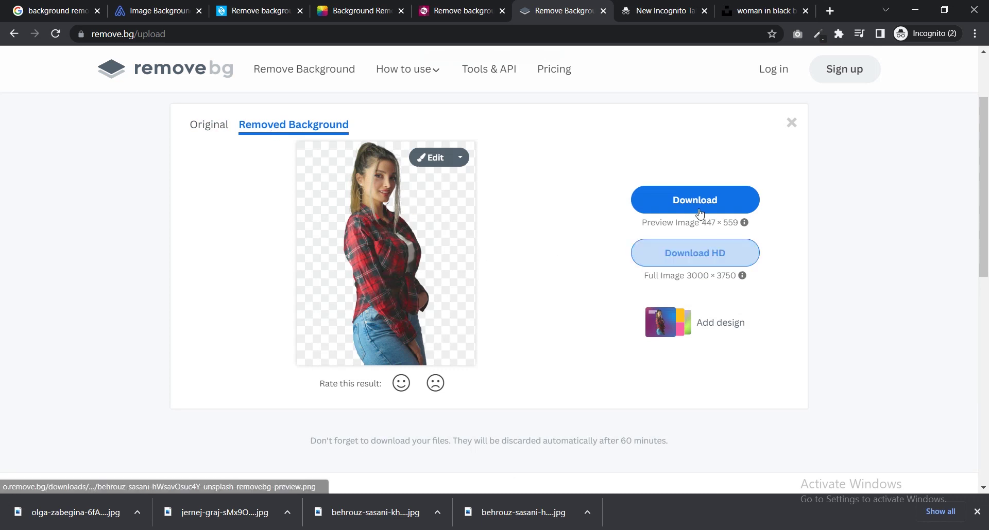
pyautogui.click(676, 204)
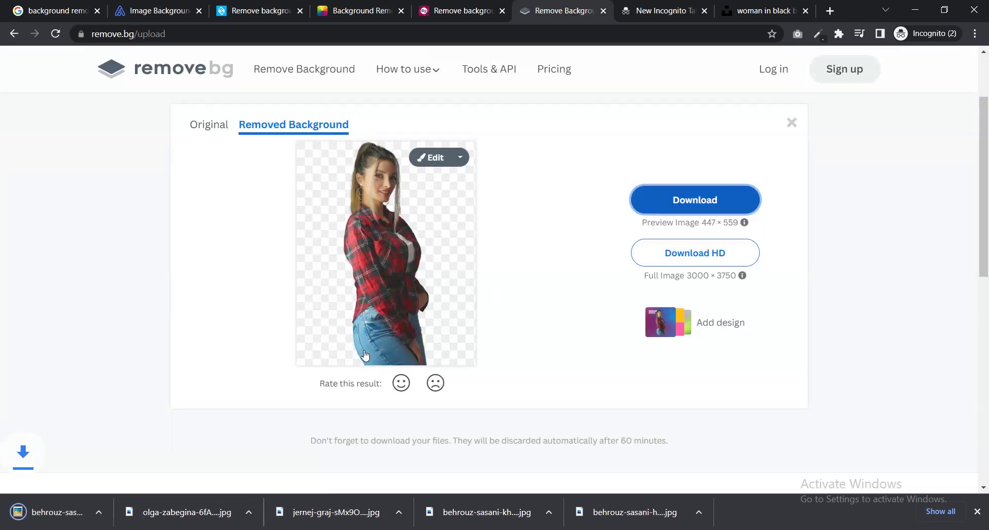
# Preview the downloaded PNG in a new tab, then go to Pixlr's background remover
pyautogui.moveTo(78, 497)
pyautogui.mouseDown()
pyautogui.moveTo(811, 4)
pyautogui.moveTo(824, 6)
pyautogui.mouseUp()
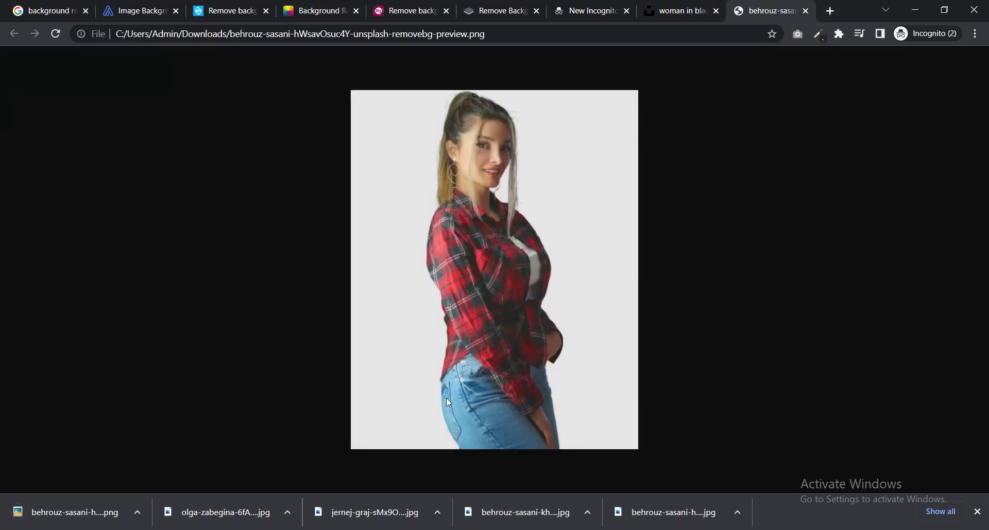
pyautogui.click(592, 6)
pyautogui.click(497, 4)
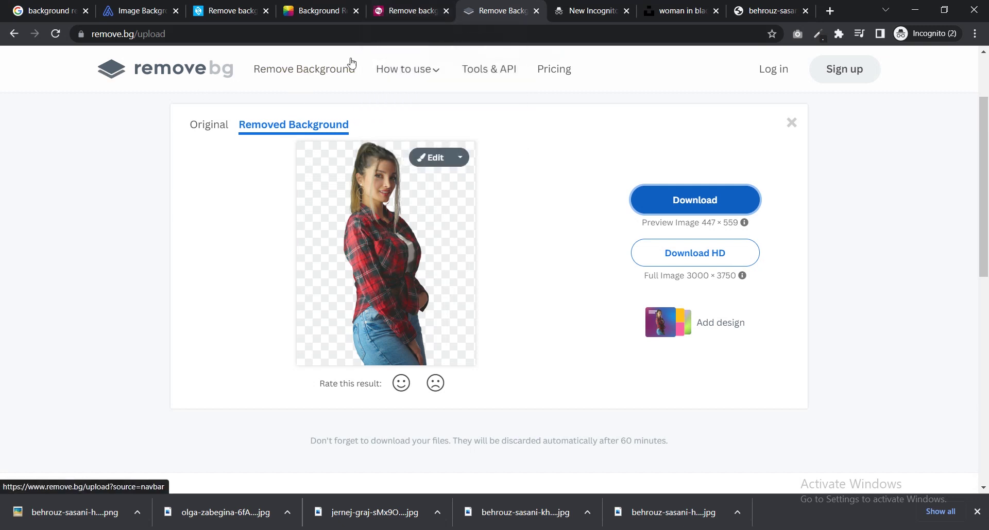
pyautogui.click(403, 4)
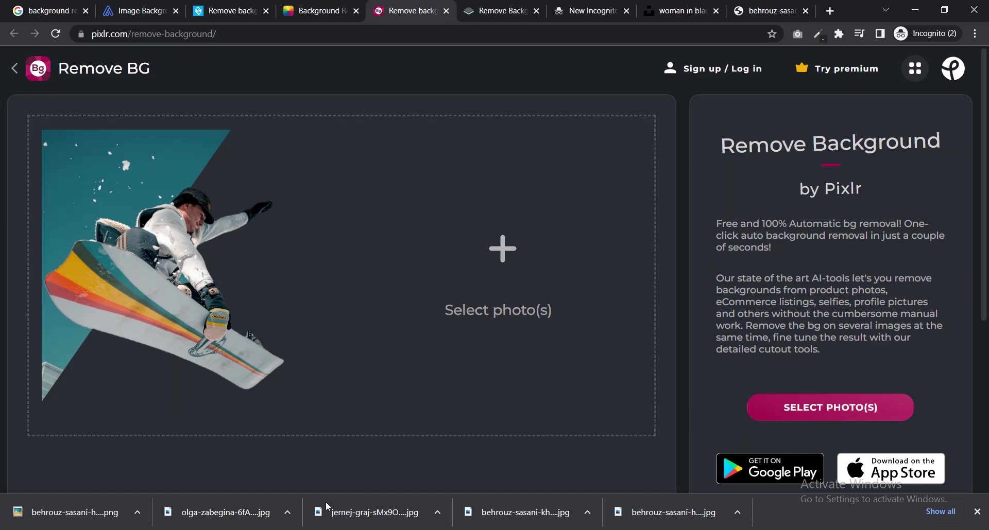
# Load the jernej-graj swimsuit photo from Downloads into Pixlr Remove BG
pyautogui.moveTo(336, 517); pyautogui.dragTo(390, 276)
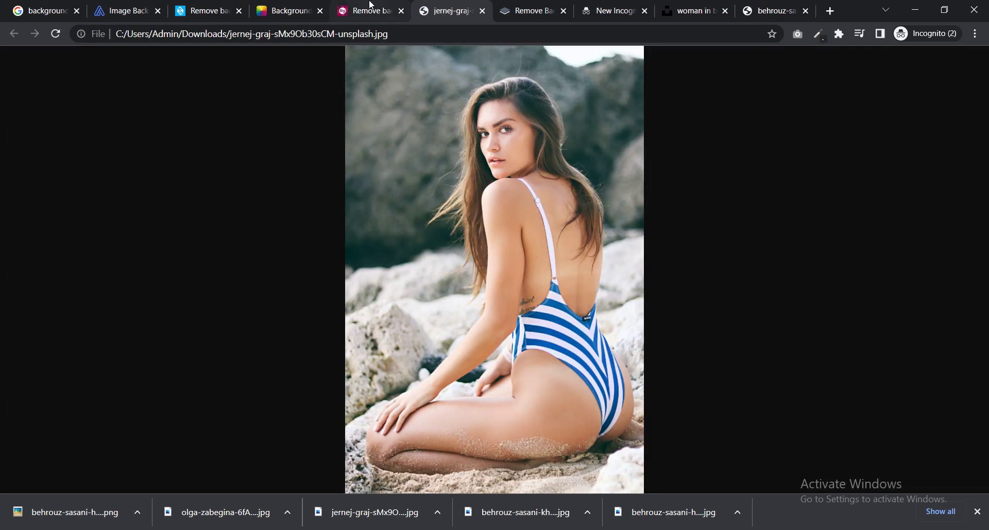
pyautogui.click(370, 5)
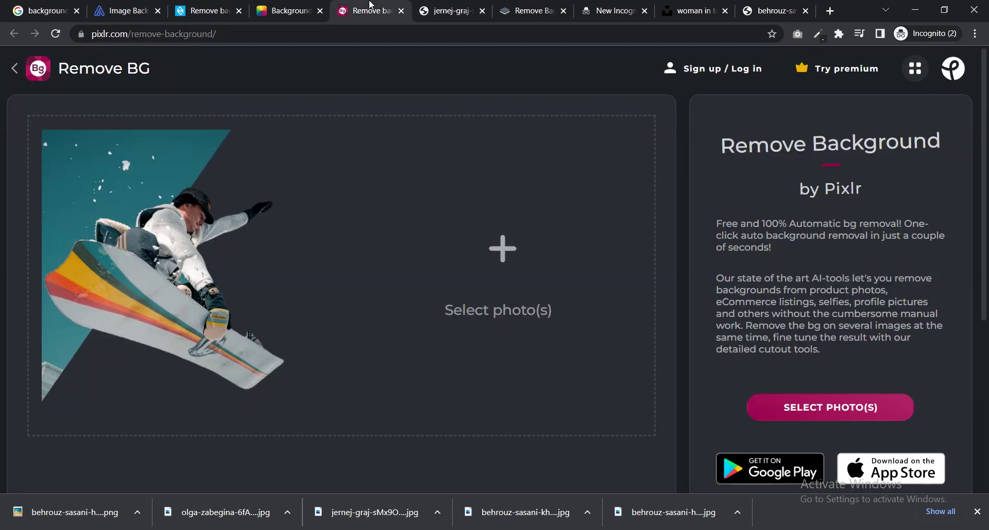
pyautogui.click(498, 258)
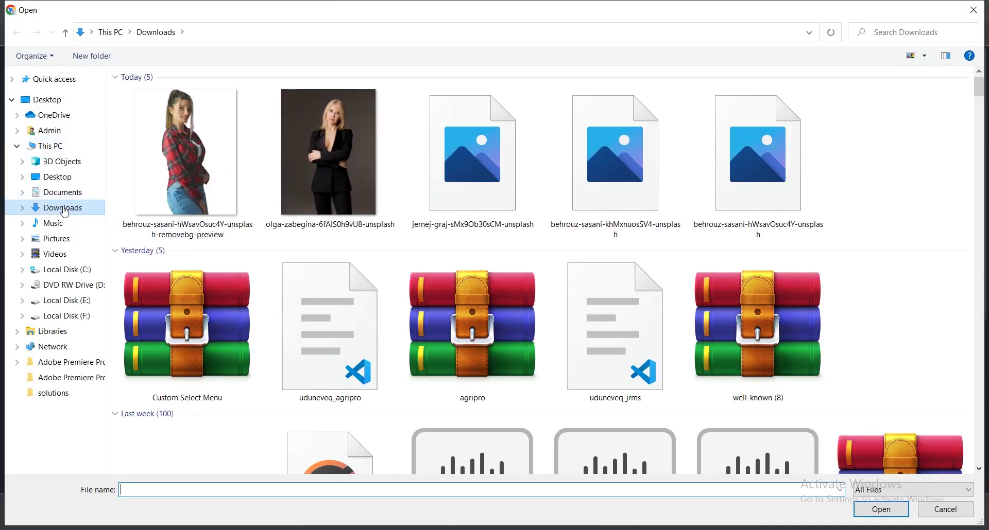
pyautogui.click(472, 192)
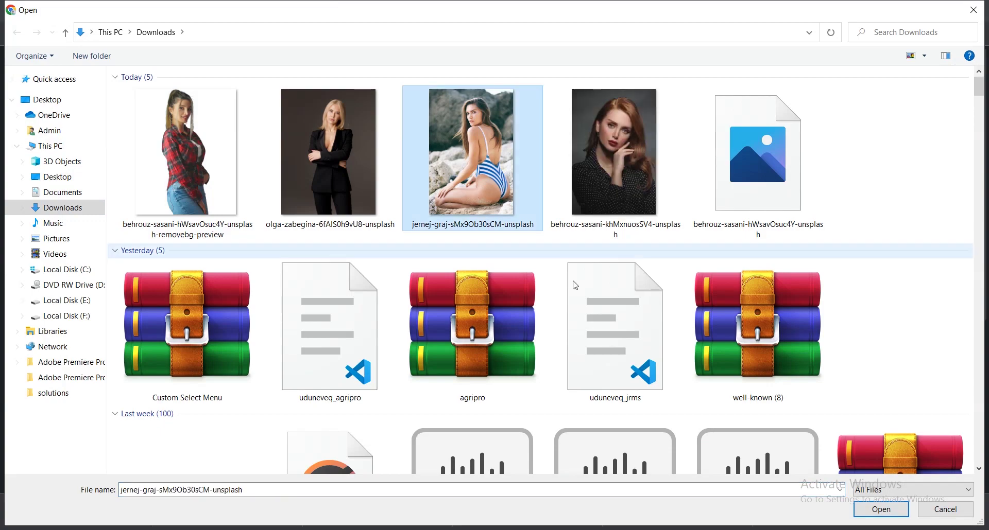
pyautogui.click(886, 513)
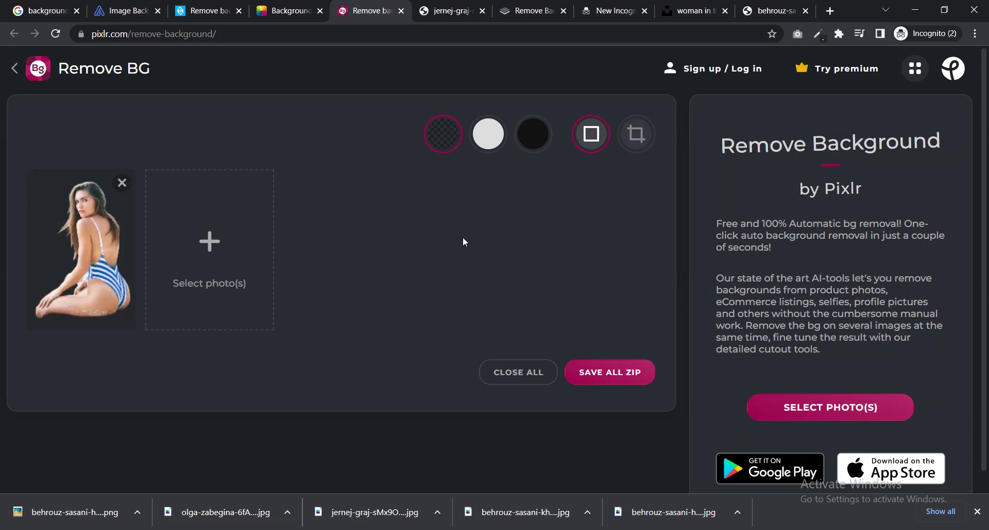
pyautogui.moveTo(82, 250)
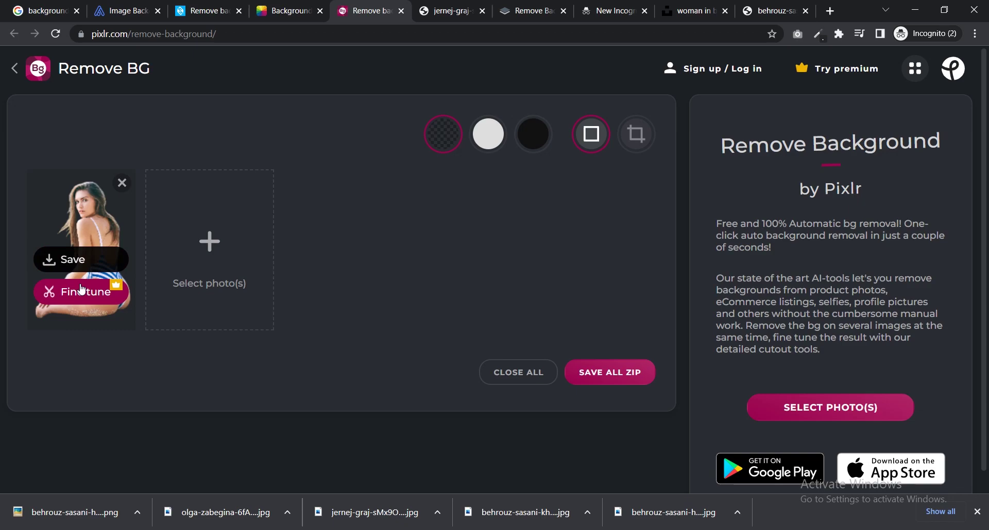
# Save the swimsuit cutout PNG to Documents, cancel a repeat save, and show the desktop
pyautogui.click(77, 260)
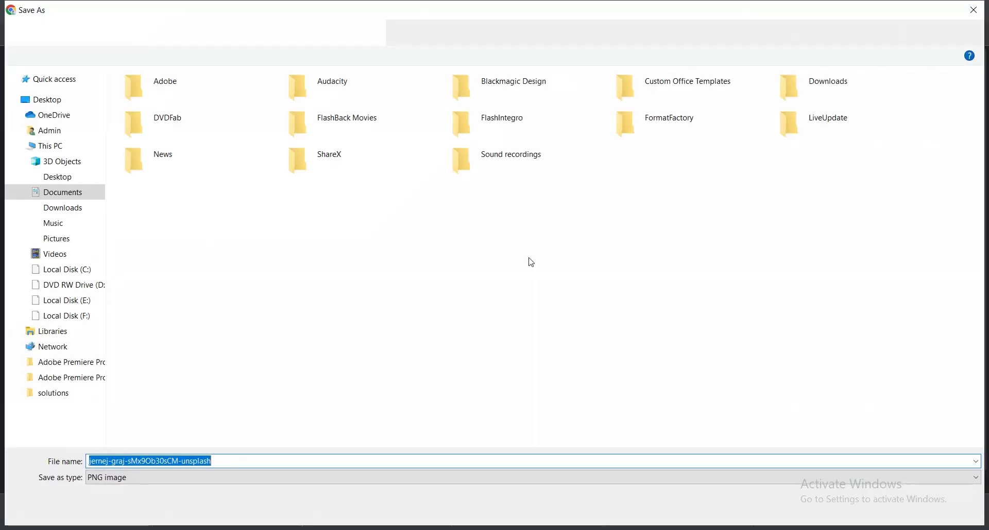
pyautogui.press('Return')
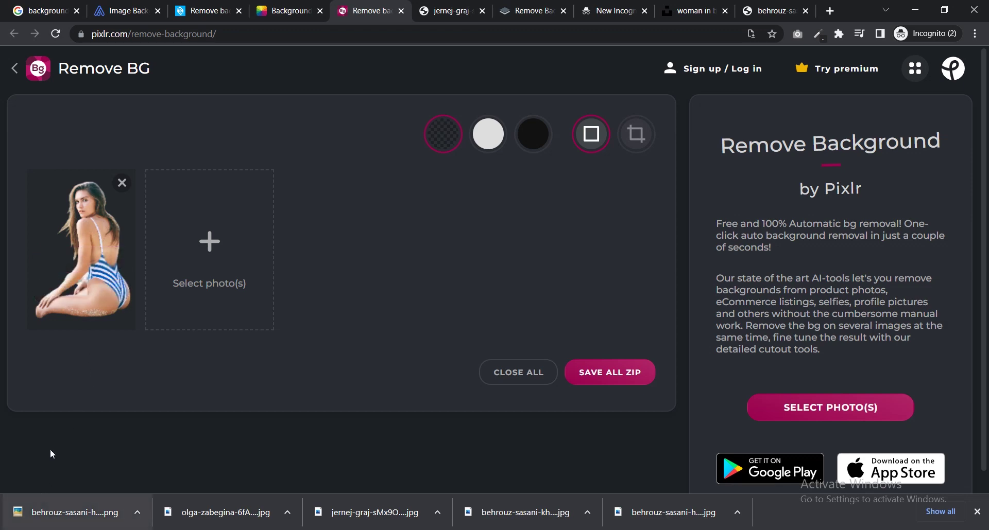
pyautogui.click(79, 262)
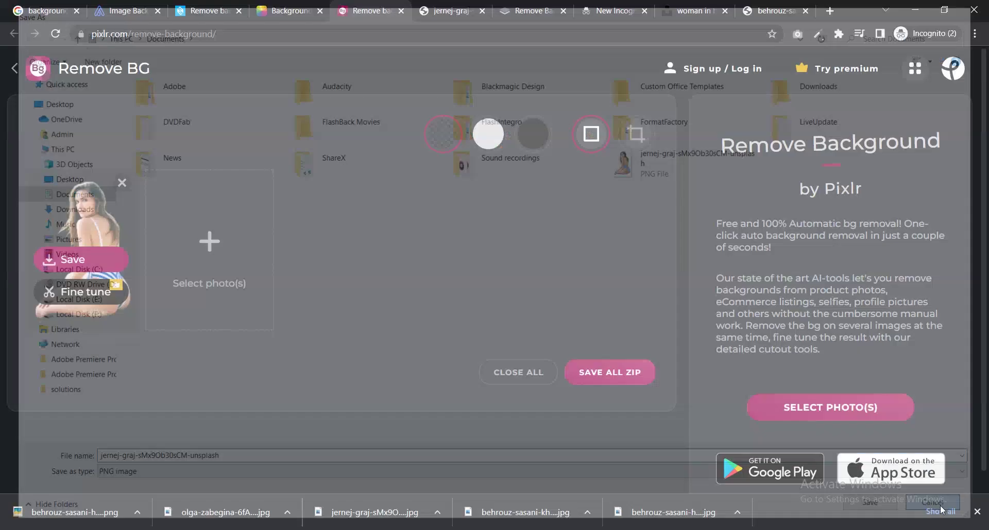
pyautogui.click(943, 510)
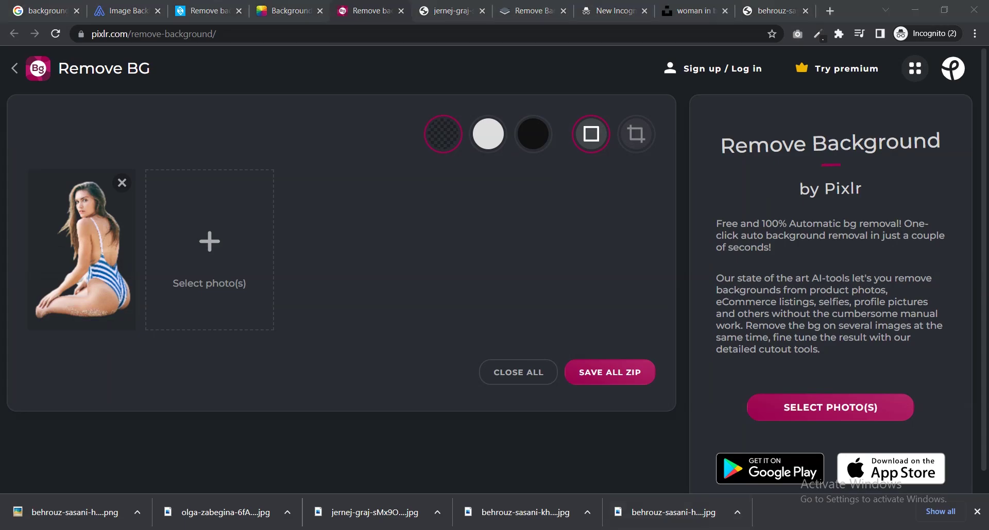
pyautogui.press('super+d')
# Open the jernej-graj PNG from Documents, zoom out to check transparency, and close it
pyautogui.click(18, 468)
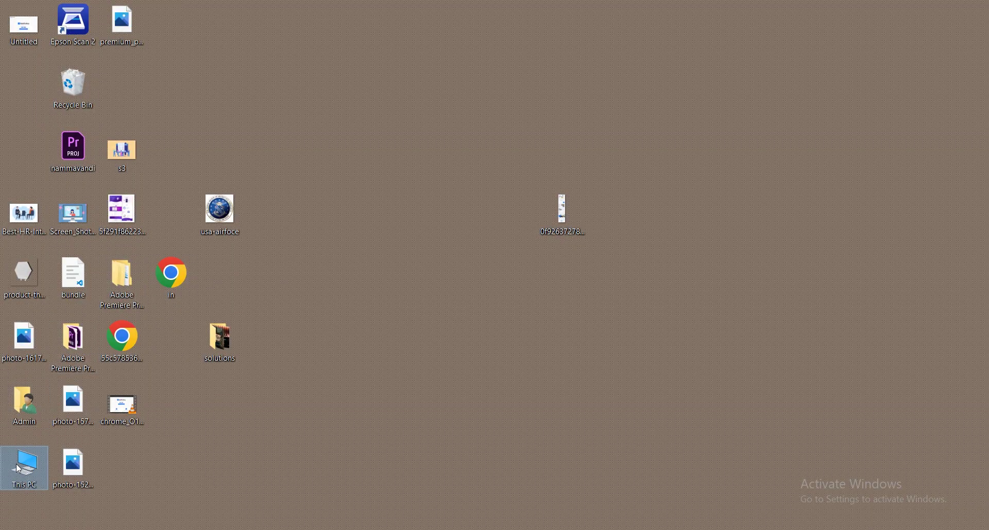
pyautogui.doubleClick(18, 467)
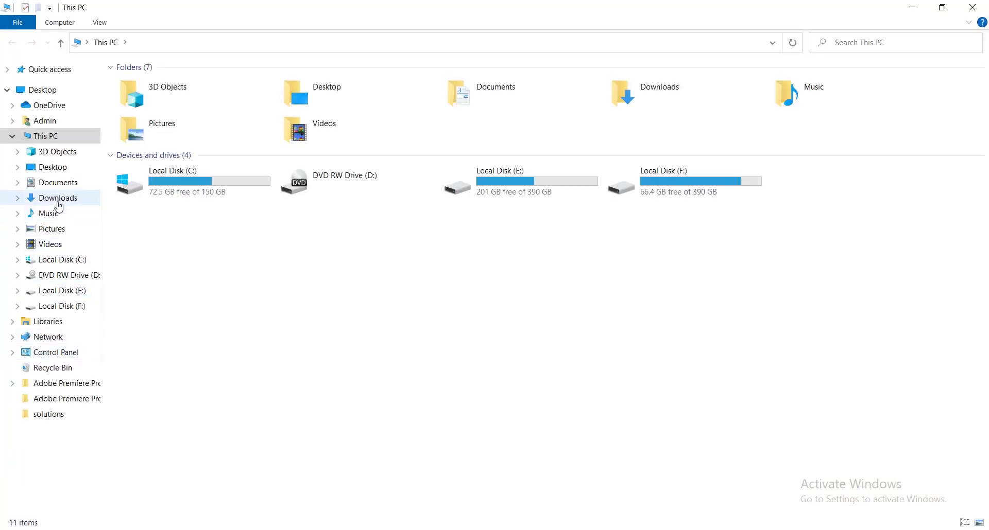
pyautogui.click(57, 186)
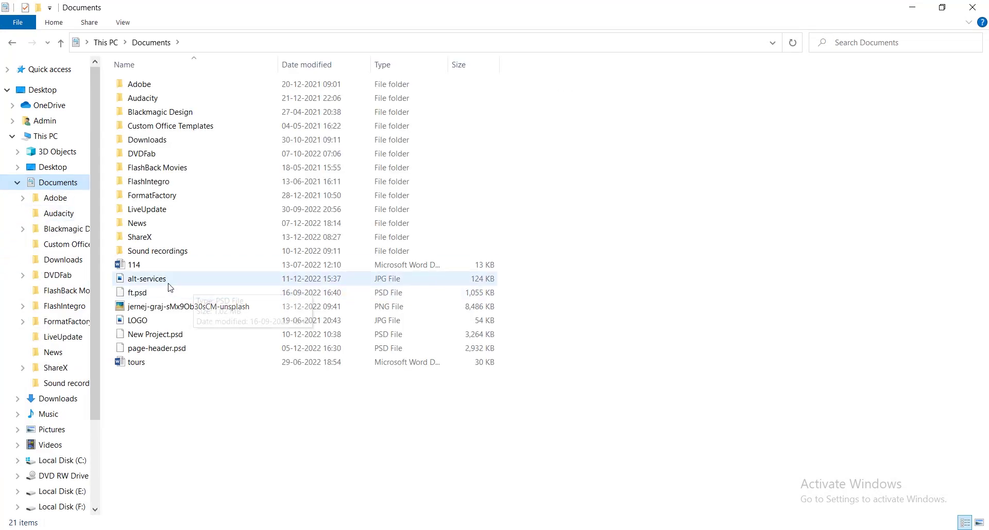
pyautogui.click(154, 312)
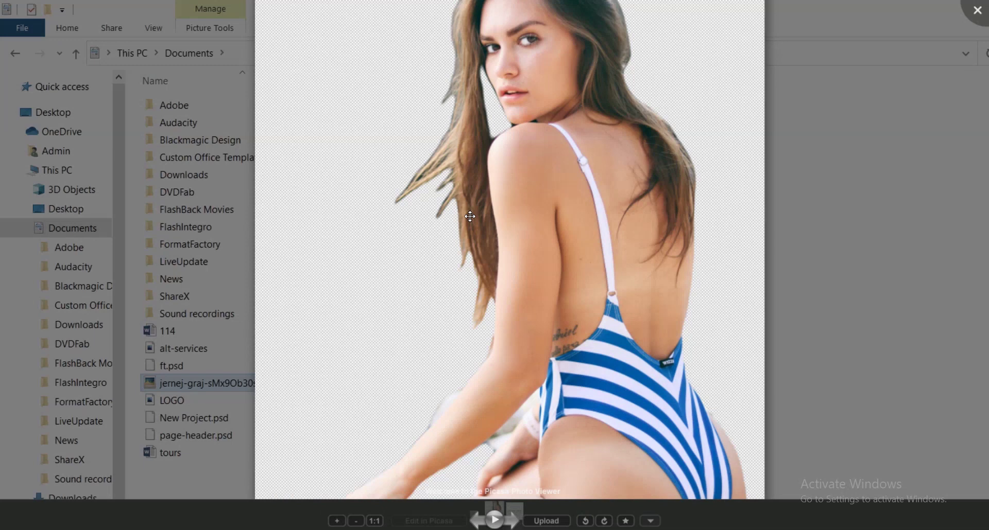
pyautogui.scroll(-3, 469, 216)
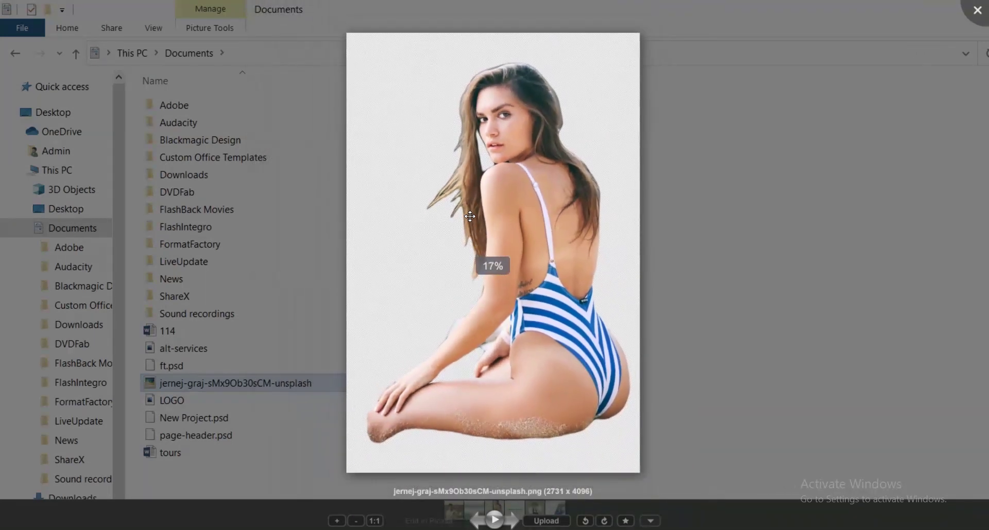
pyautogui.click(977, 10)
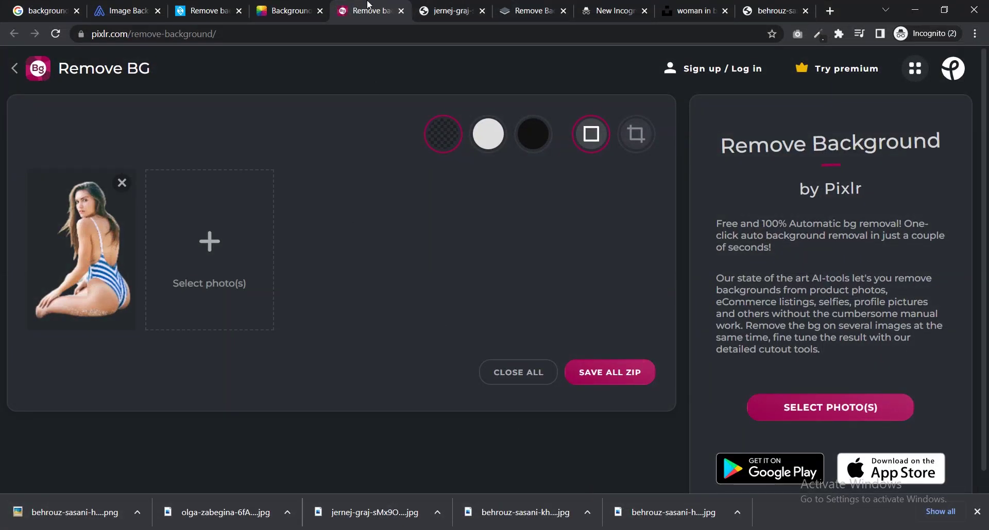
# Upload the blonde woman-in-black photo to Fotor and view its transparent result
pyautogui.click(286, 11)
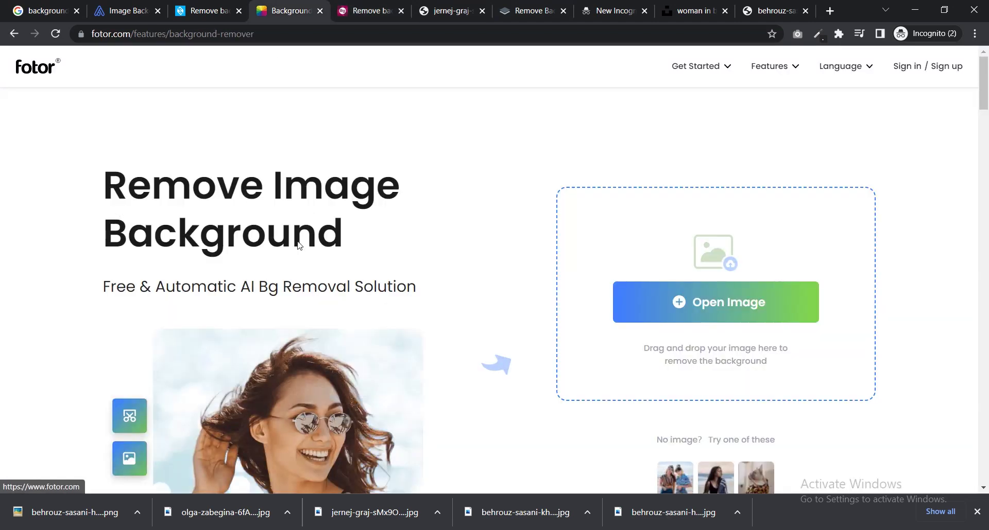
pyautogui.scroll(-4, 298, 248)
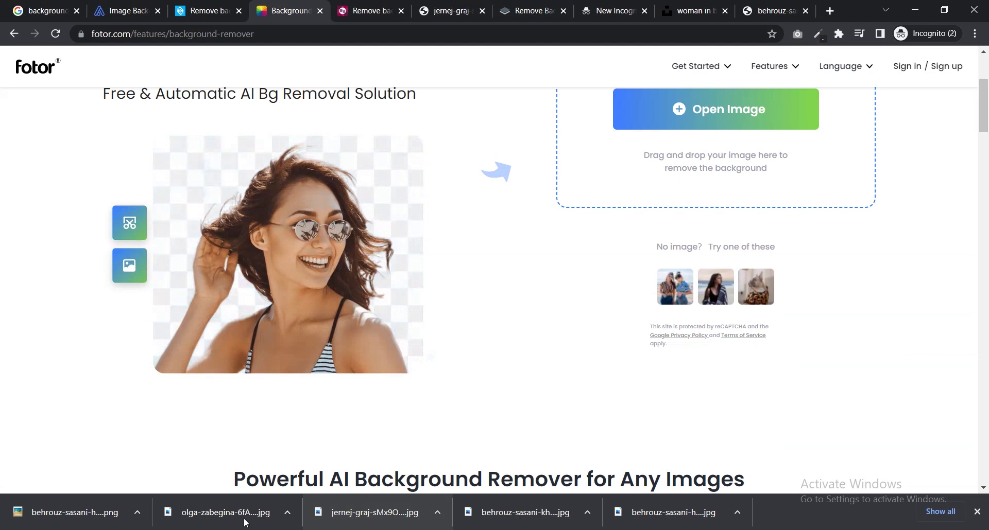
pyautogui.moveTo(244, 522); pyautogui.dragTo(534, 91)
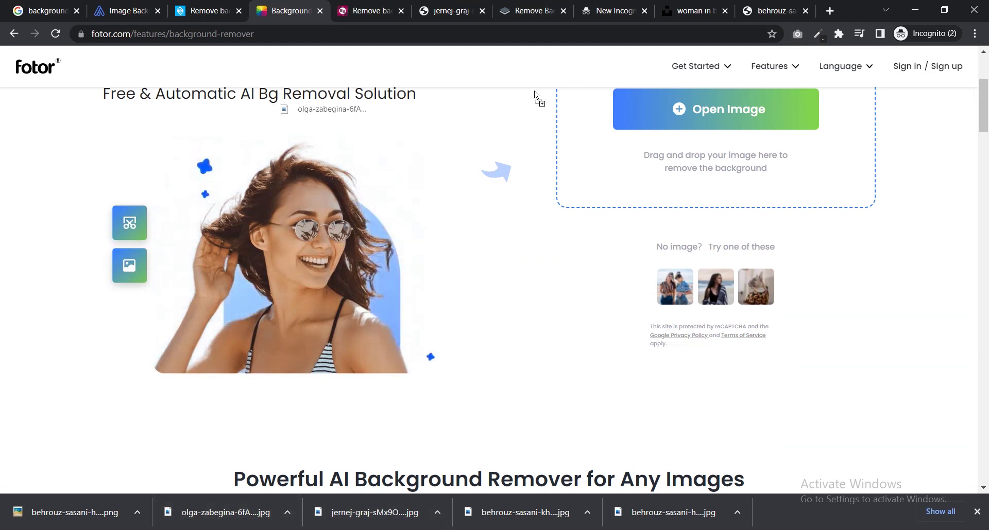
pyautogui.moveTo(534, 91); pyautogui.dragTo(669, 99)
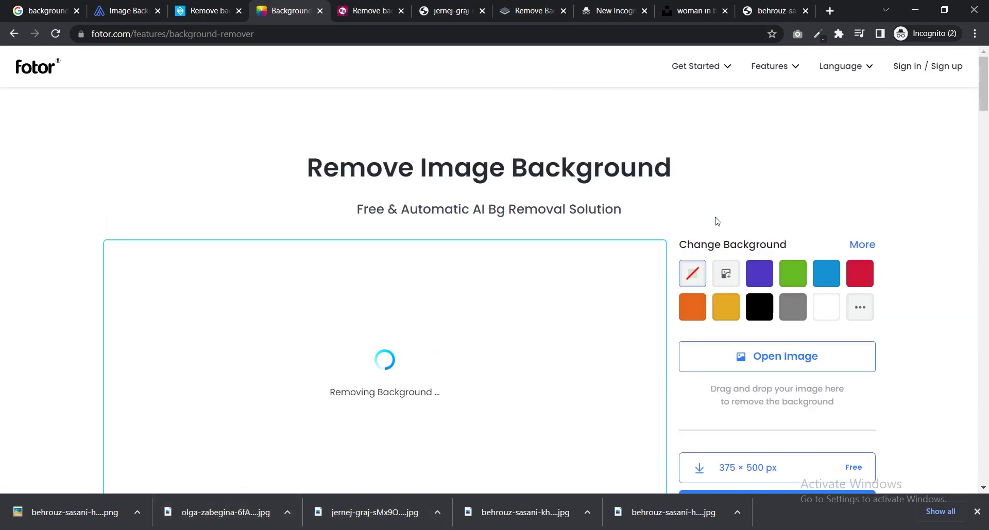
pyautogui.click(361, 6)
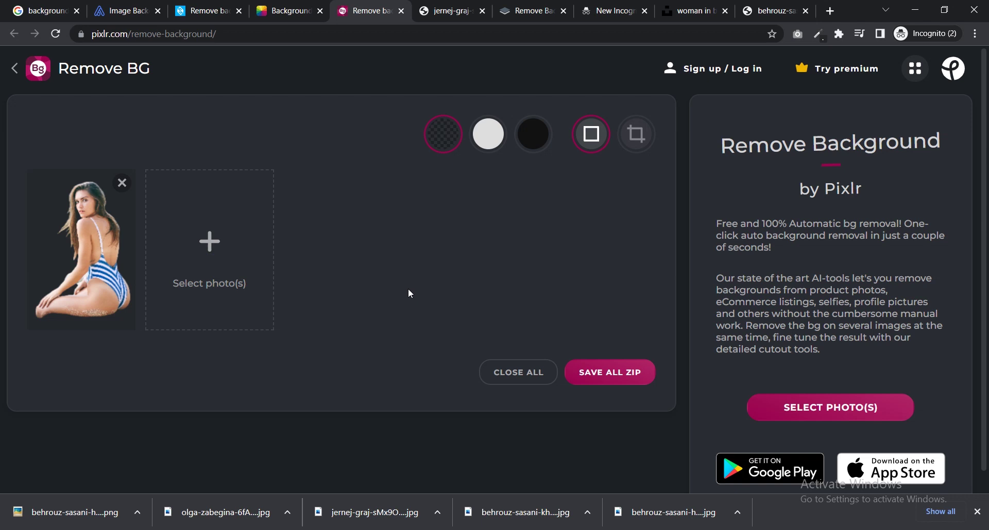
pyautogui.click(288, 11)
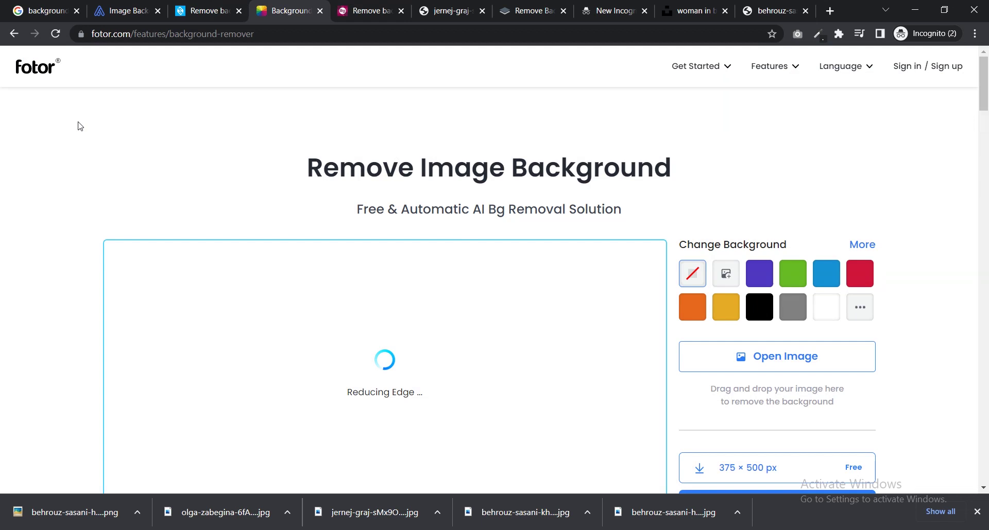
pyautogui.scroll(-2, 985, 110)
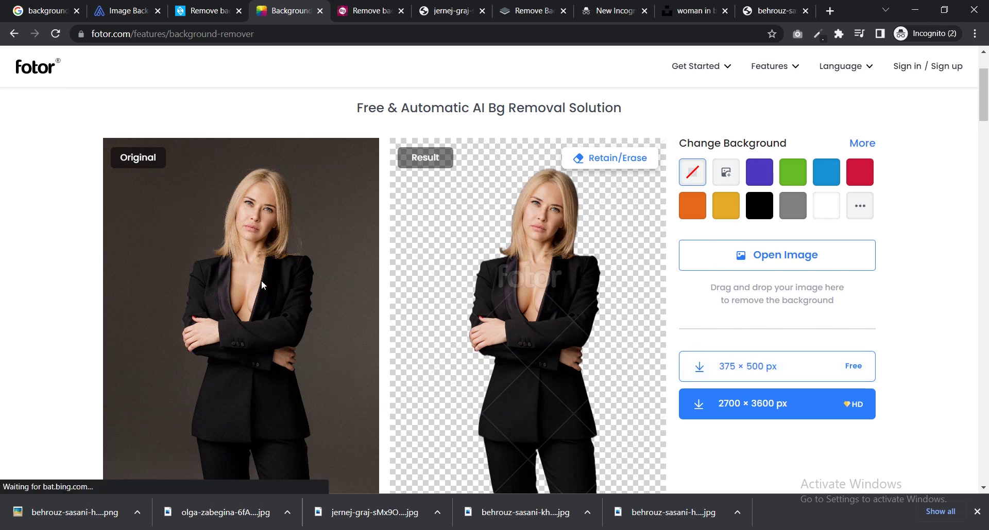
# Download Fotor's free 375 × 500 px cutout and open it in a browser tab
pyautogui.scroll(-2, 449, 289)
pyautogui.scroll(-2, 449, 288)
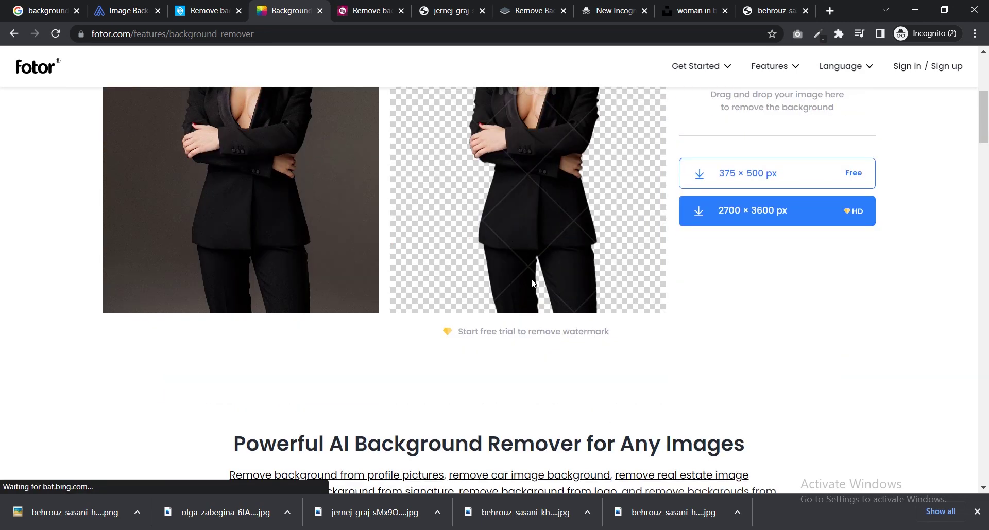
pyautogui.click(703, 178)
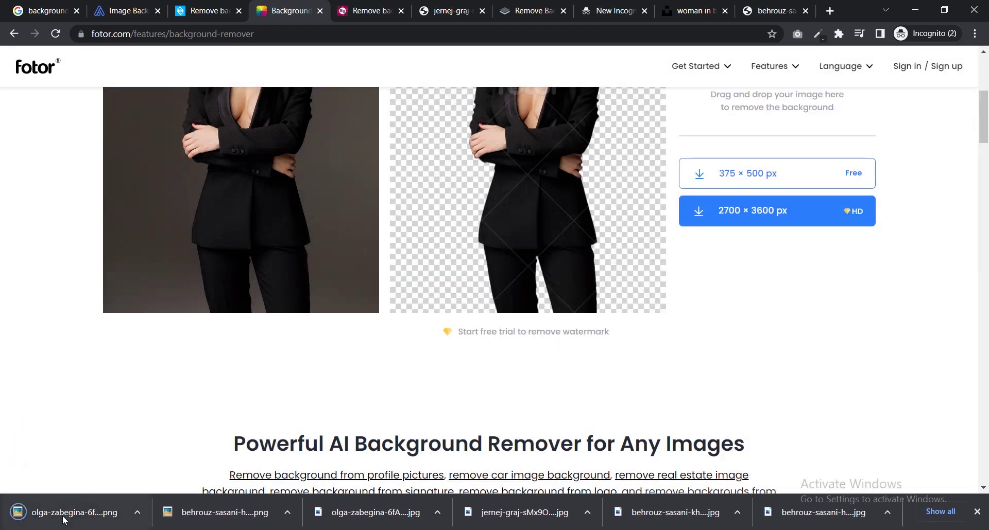
pyautogui.moveTo(67, 513); pyautogui.dragTo(955, 7)
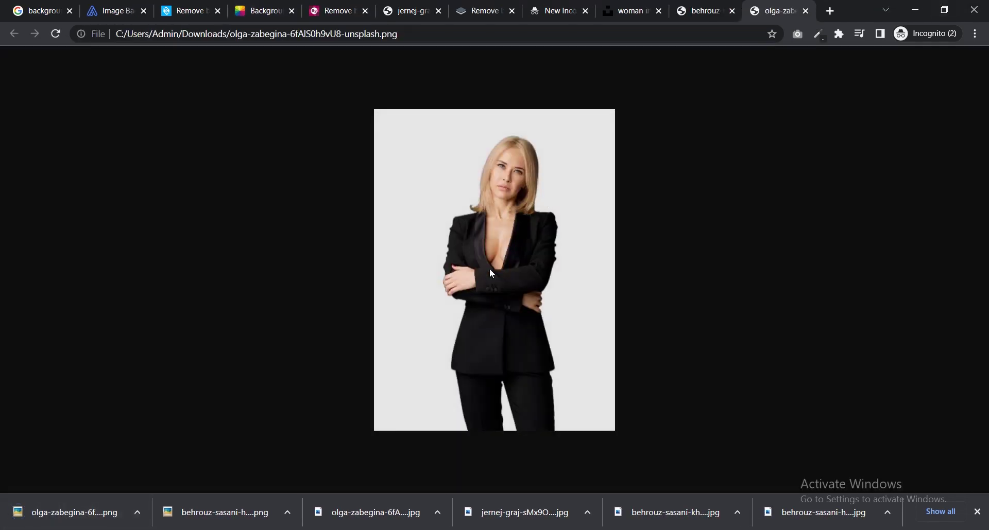
# View the saved remove.bg plaid-shirt cutout PNG in its tab
pyautogui.click(469, 6)
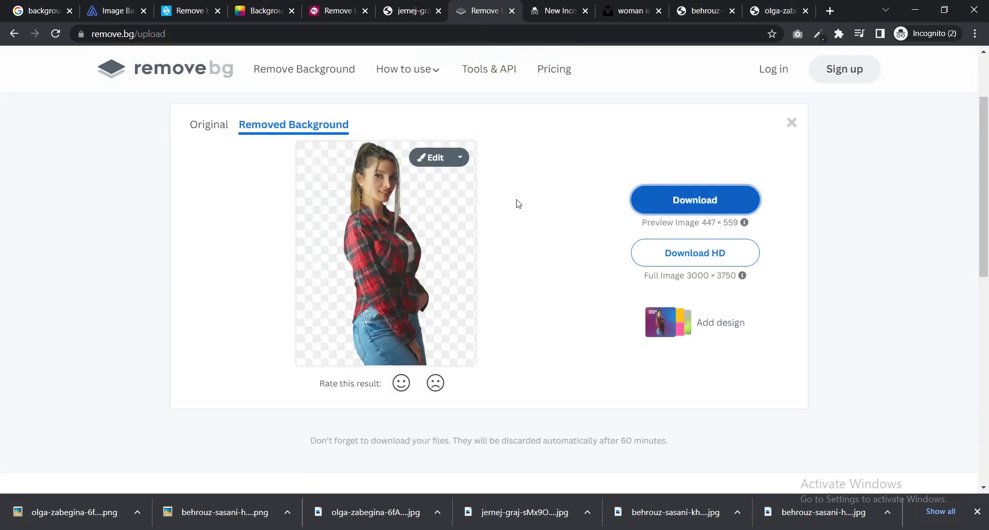
pyautogui.click(254, 7)
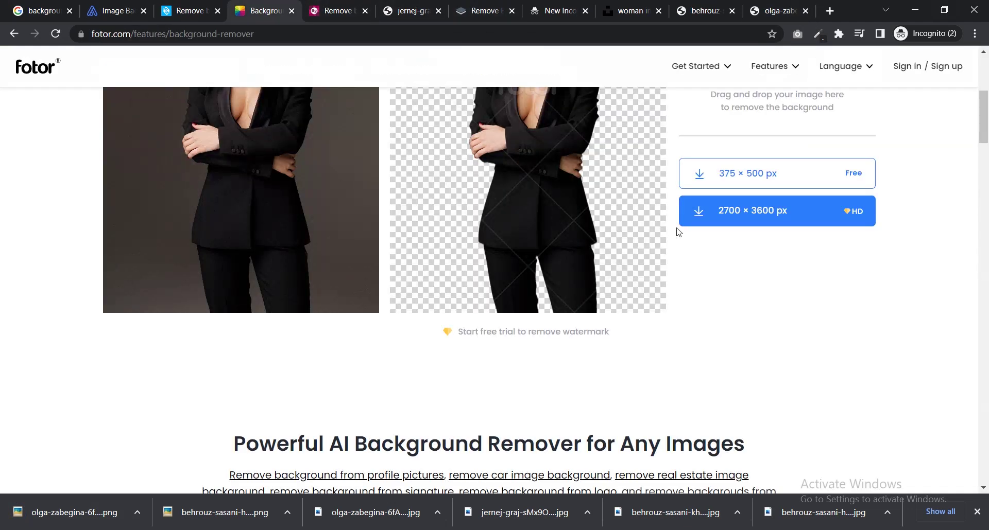
pyautogui.scroll(4, 685, 232)
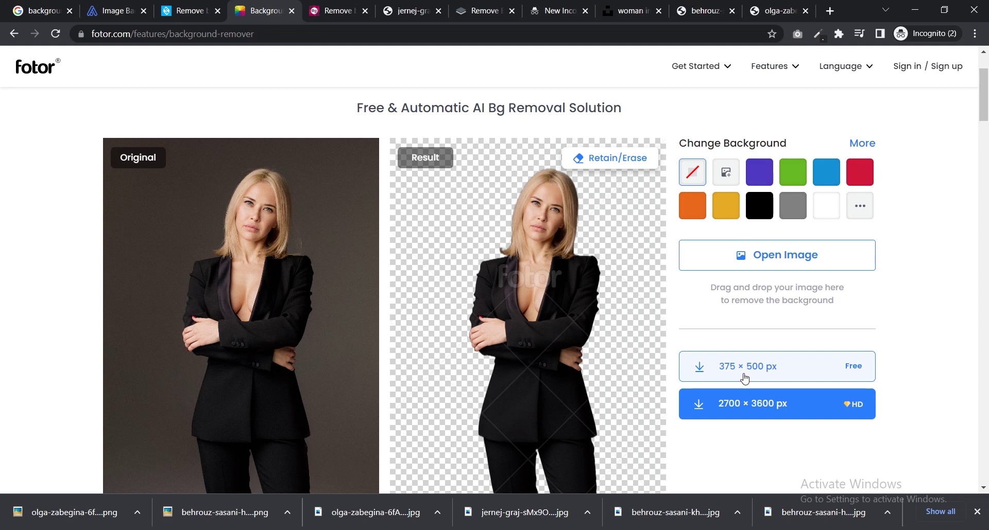
pyautogui.click(704, 6)
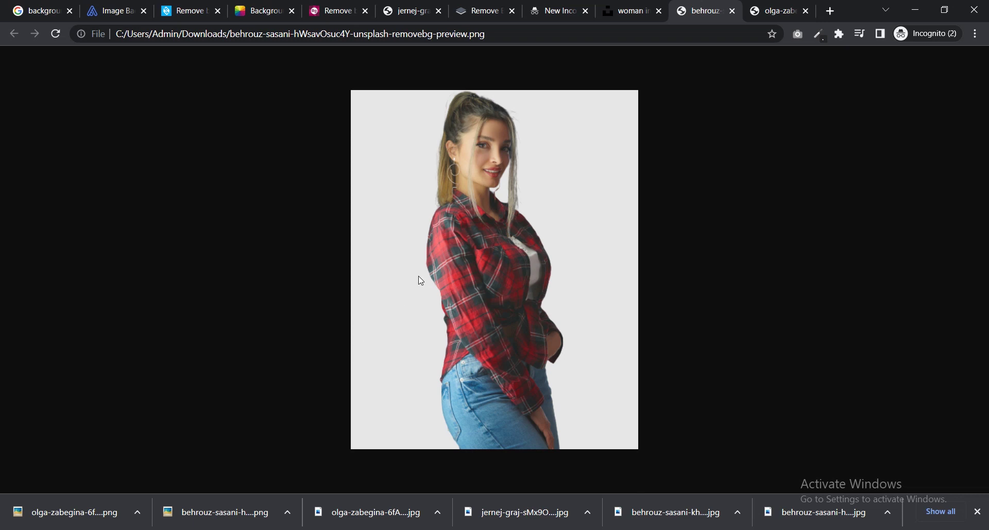
# Check the saved cutouts in File Explorer's Downloads folder
pyautogui.hotkey('alt', 'Tab')
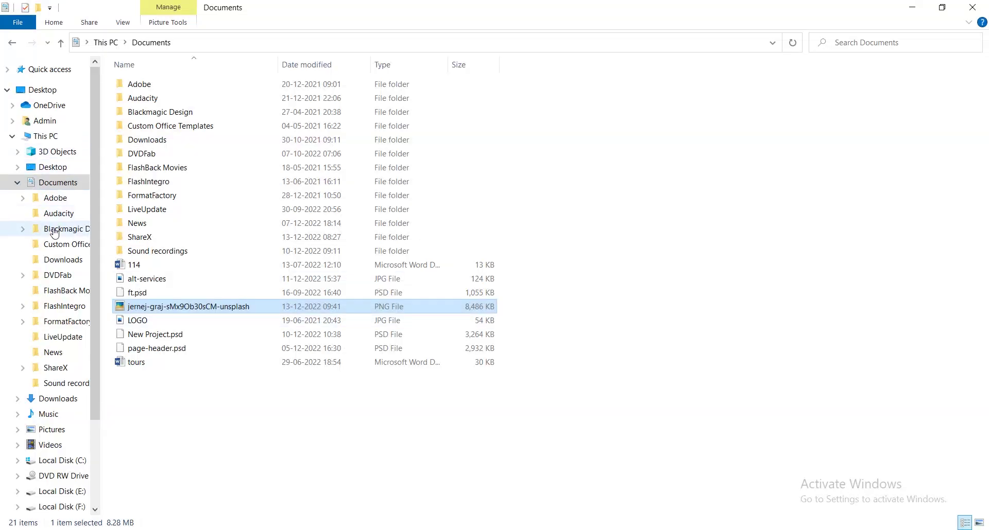
pyautogui.click(56, 399)
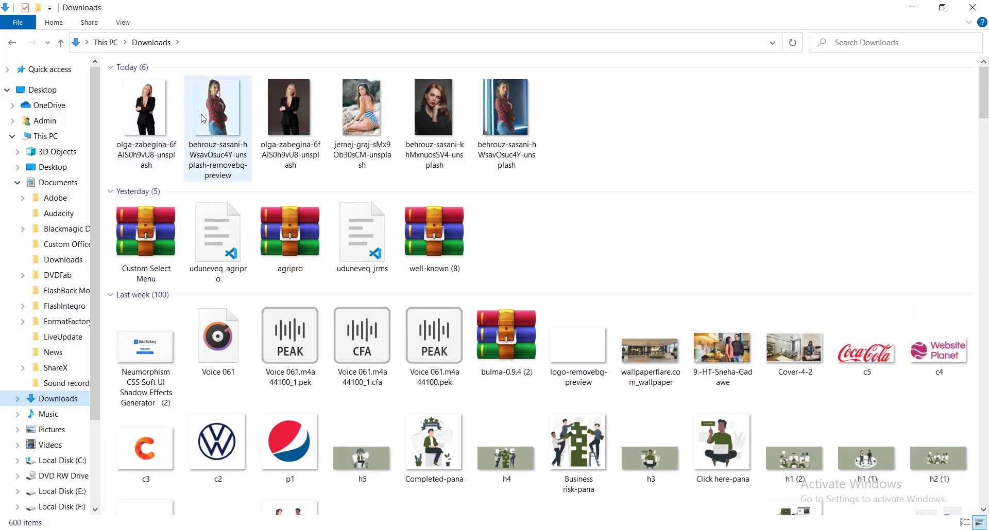
pyautogui.moveTo(145, 108)
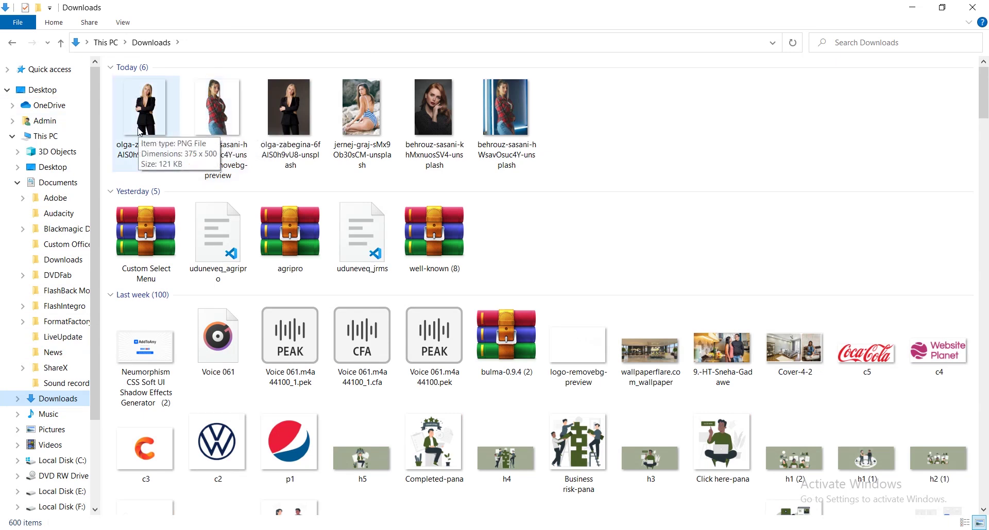
pyautogui.hotkey('alt', 'Tab')
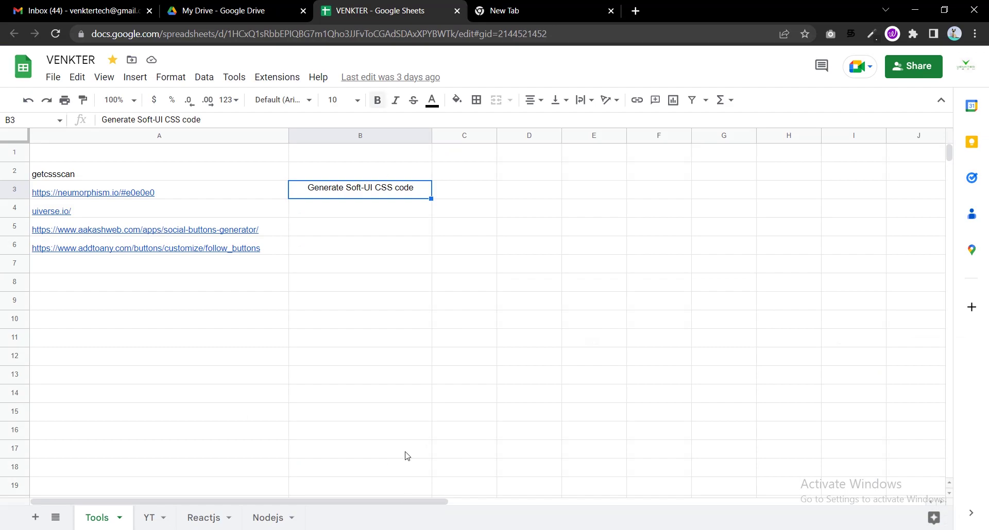
pyautogui.hotkey('alt', 'Tab')
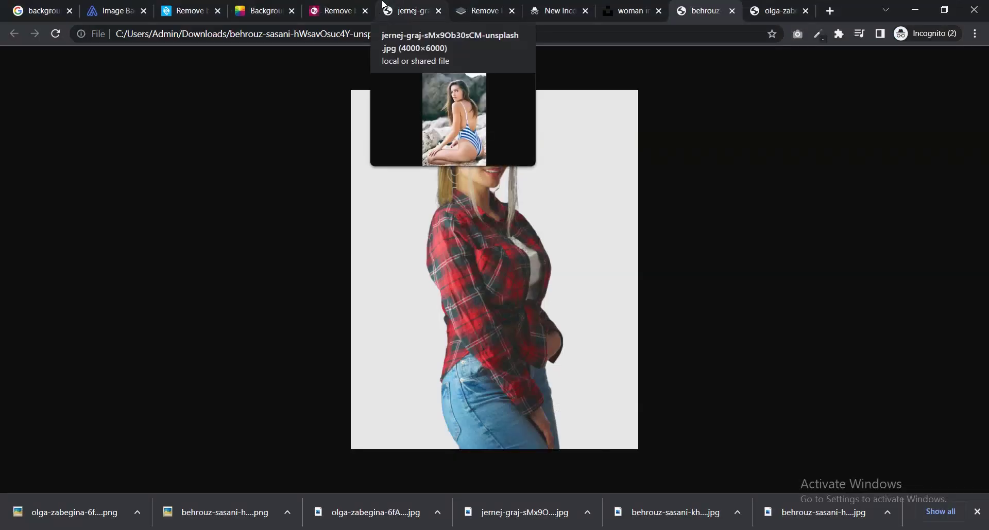
pyautogui.hotkey('alt', 'Tab')
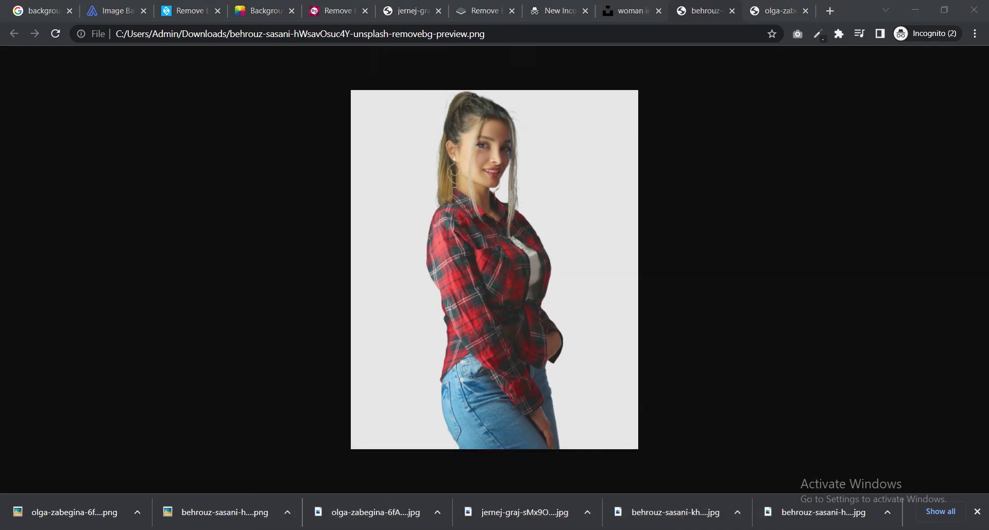
# Return to Chrome and move through the Pixlr and Fotor tabs to Slazzer's swimsuit result
pyautogui.rightClick(397, 525)
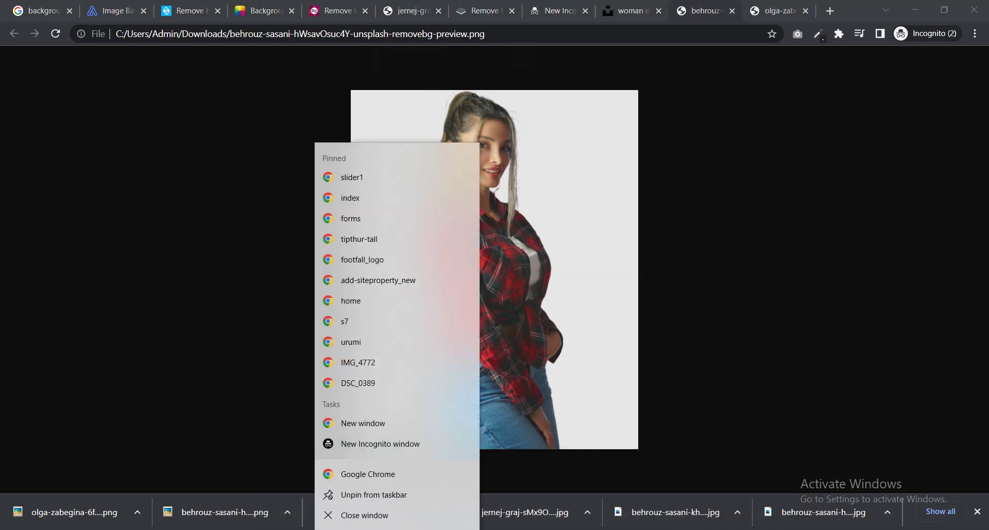
pyautogui.click(386, 515)
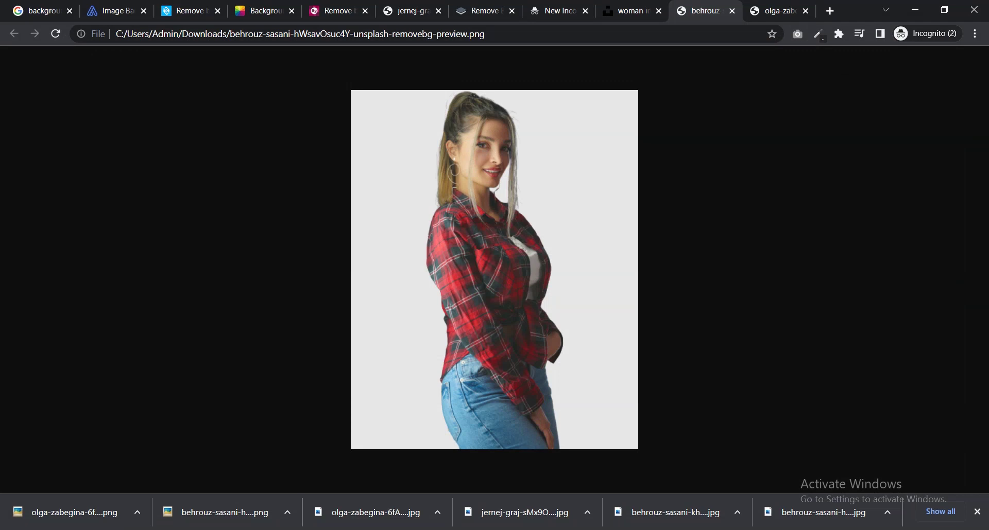
pyautogui.click(335, 9)
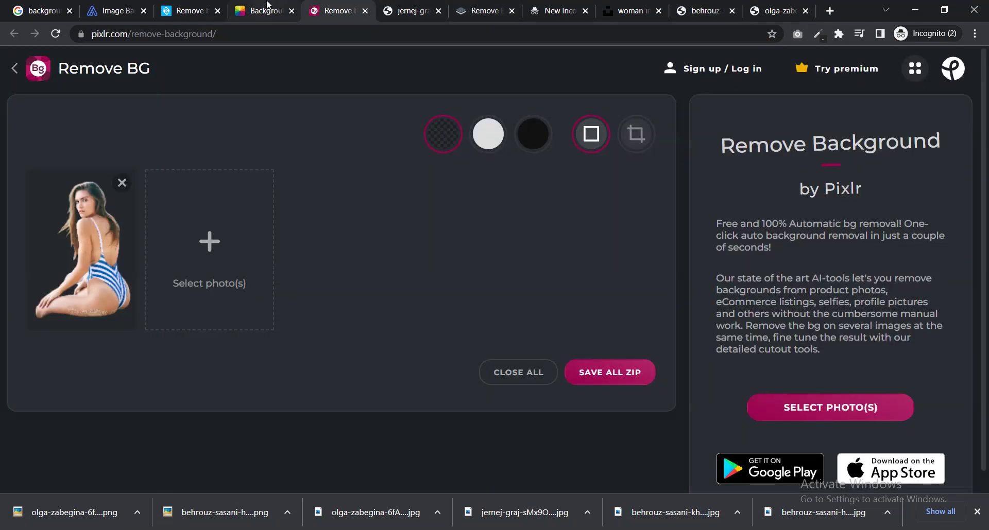
pyautogui.click(263, 6)
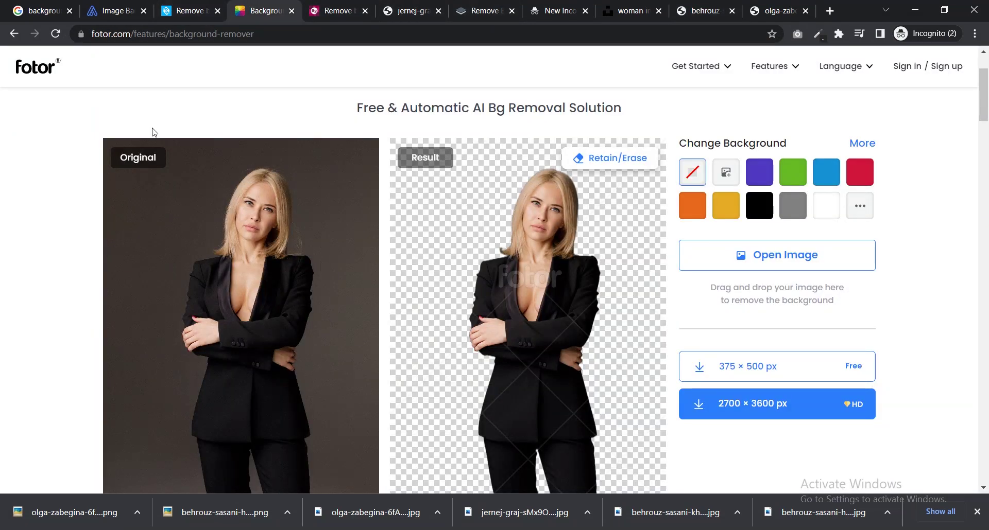
pyautogui.click(170, 5)
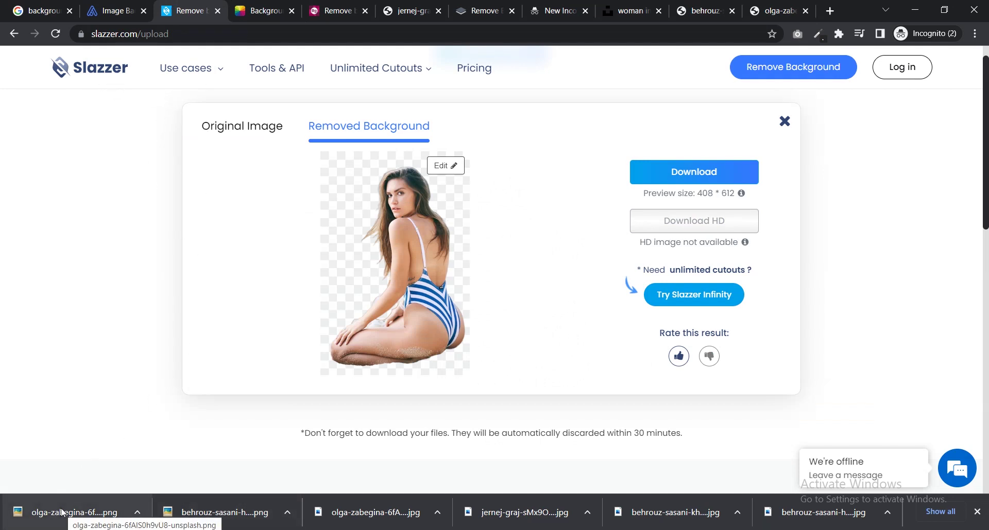
# Upload the blonde woman-in-black photo to Slazzer, closing the earlier swimsuit result
pyautogui.moveTo(53, 514); pyautogui.dragTo(400, 240)
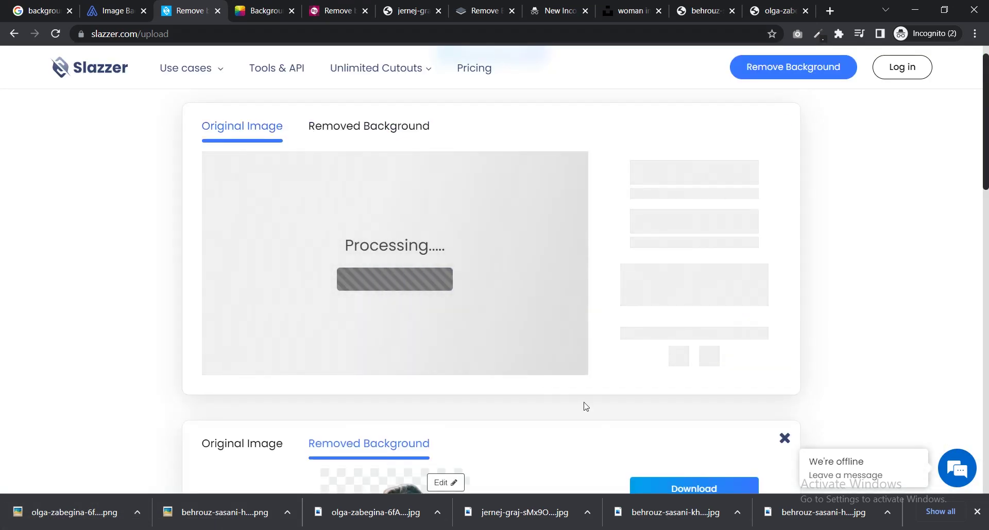
pyautogui.click(784, 438)
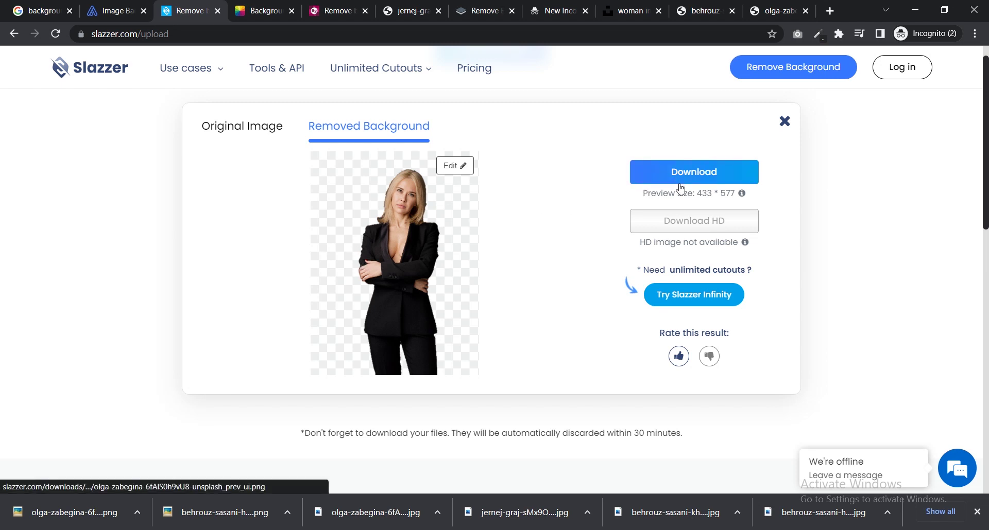
pyautogui.doubleClick(700, 193)
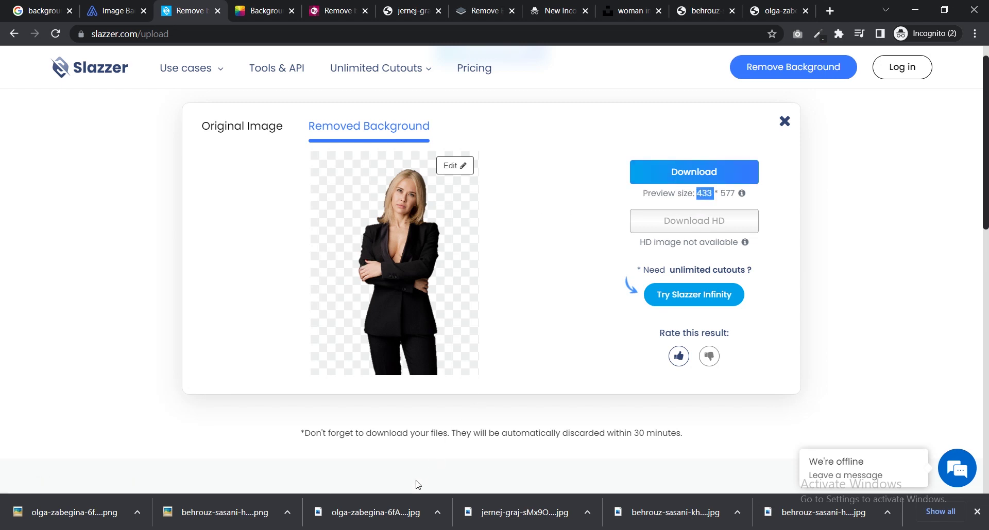
# Download Slazzer's 433 × 577 preview cutout and switch to the Downloads folder
pyautogui.click(419, 529)
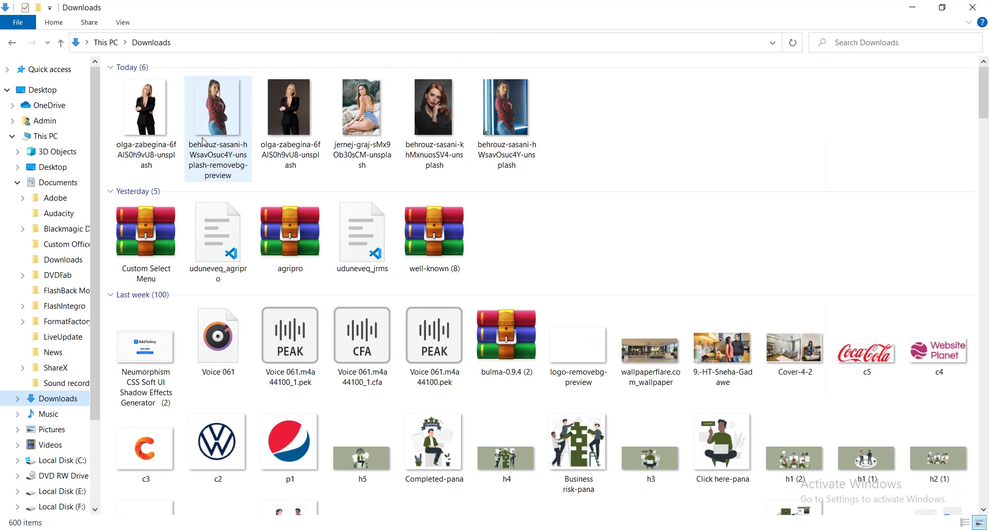
pyautogui.moveTo(217, 124)
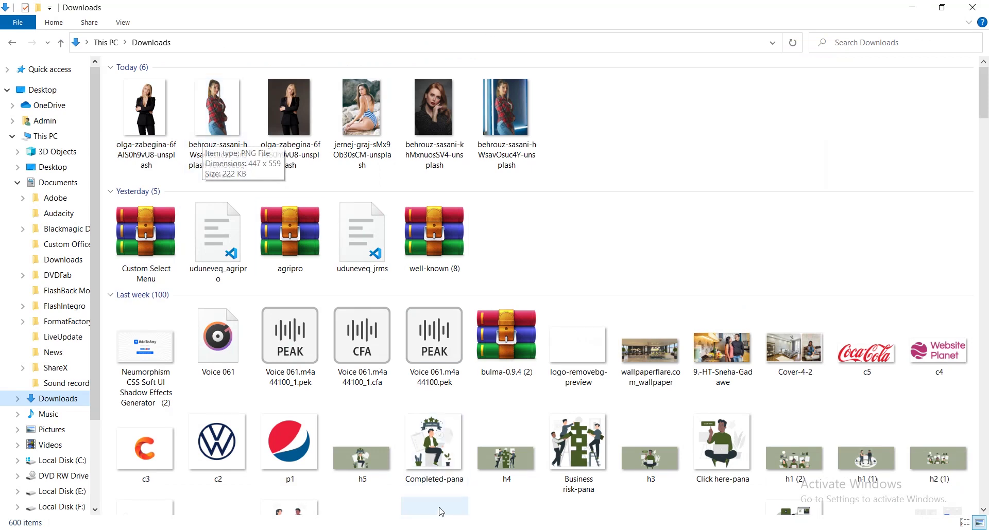
pyautogui.click(428, 526)
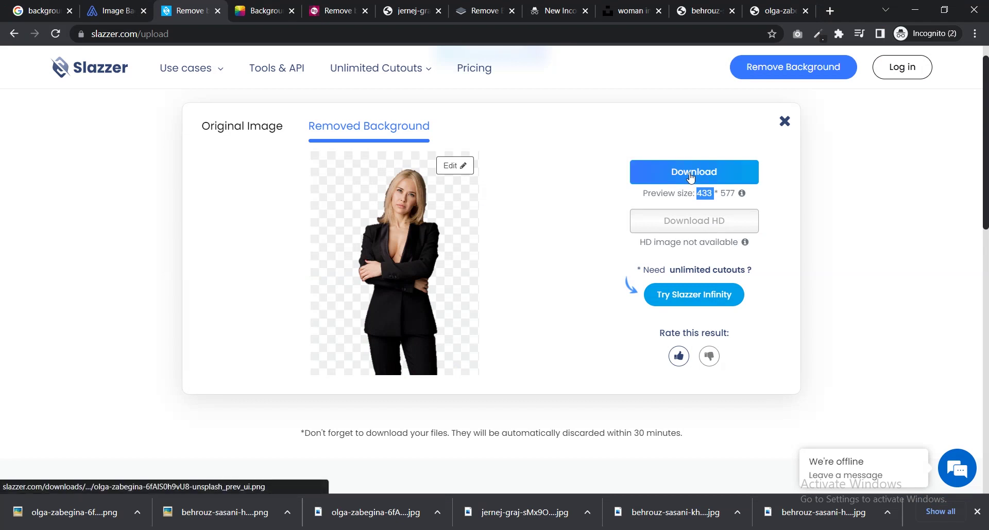
pyautogui.click(690, 177)
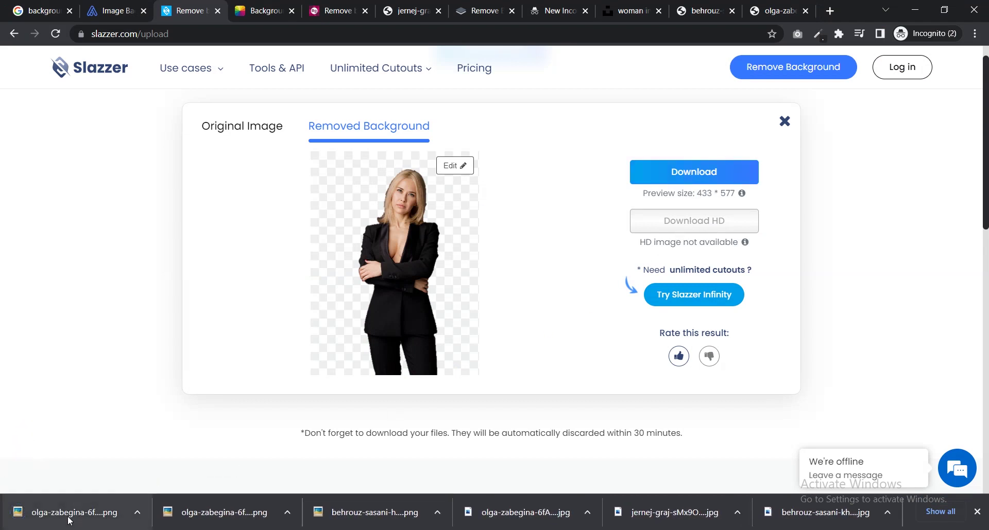
pyautogui.hotkey('alt', 'Tab')
# Open the Slazzer black-suit cutout in Picasa, zoom in, and compare it against Fotor's cutout
pyautogui.click(155, 114)
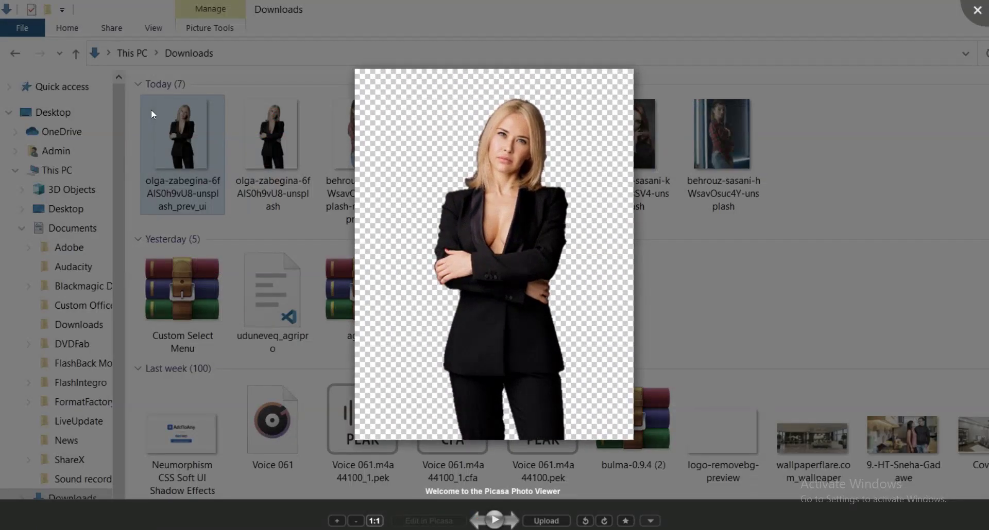
pyautogui.scroll(3, 440, 222)
pyautogui.scroll(2, 441, 222)
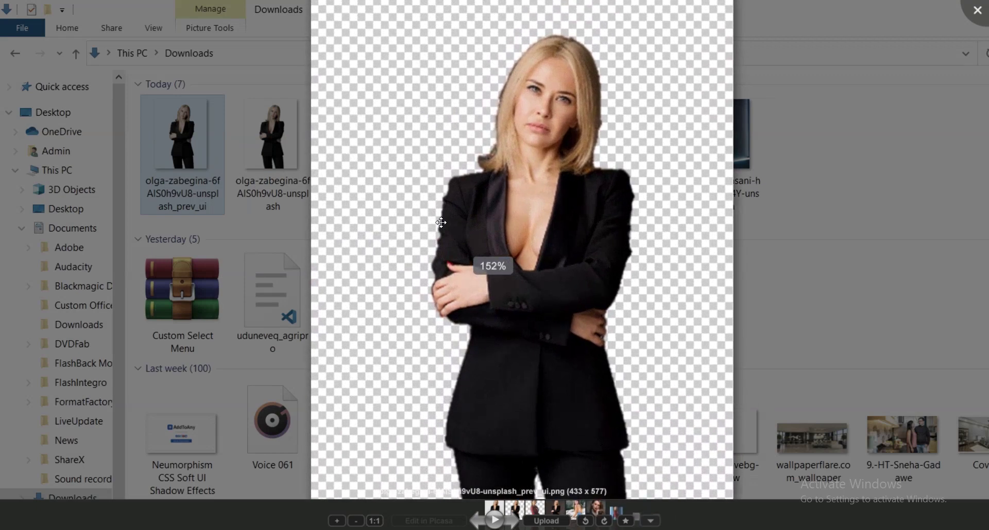
pyautogui.press('Right')
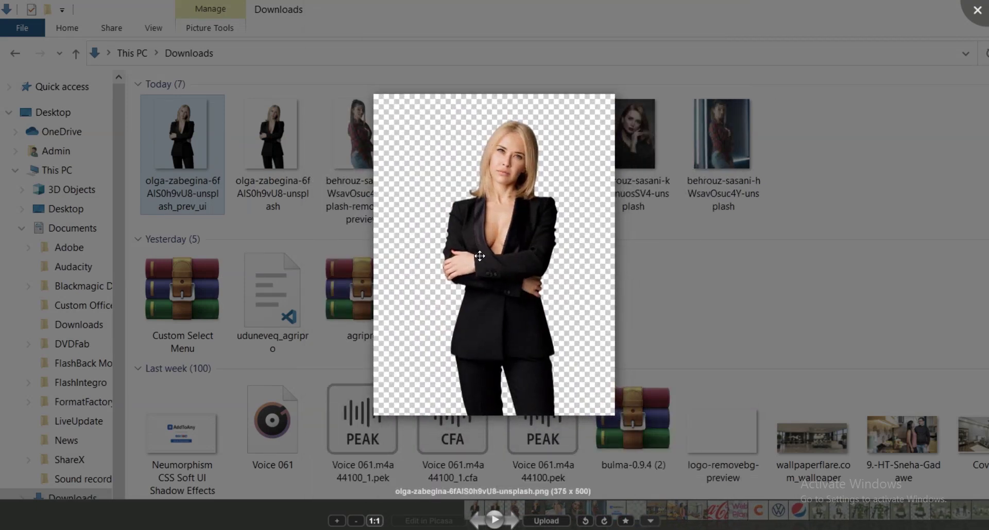
pyautogui.press('Left')
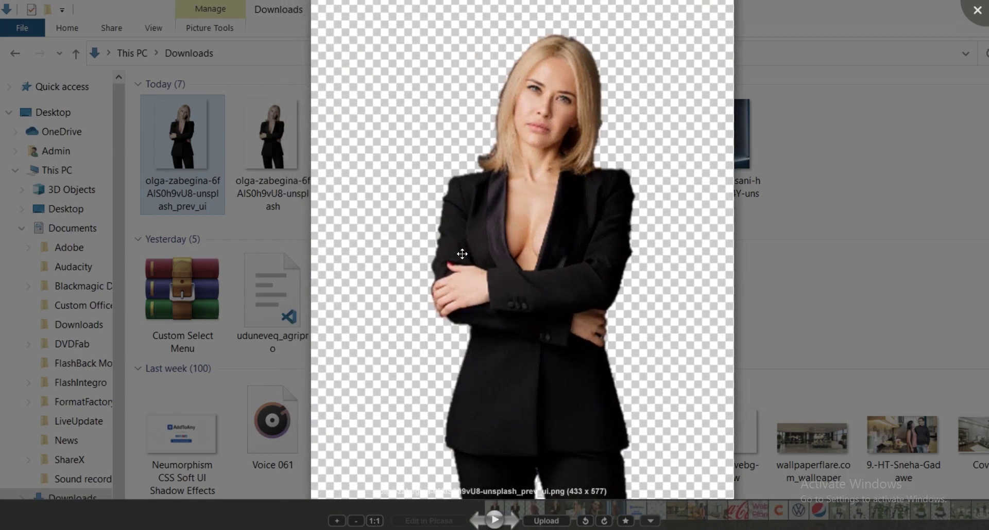
pyautogui.scroll(2, 501, 201)
pyautogui.scroll(-2, 501, 201)
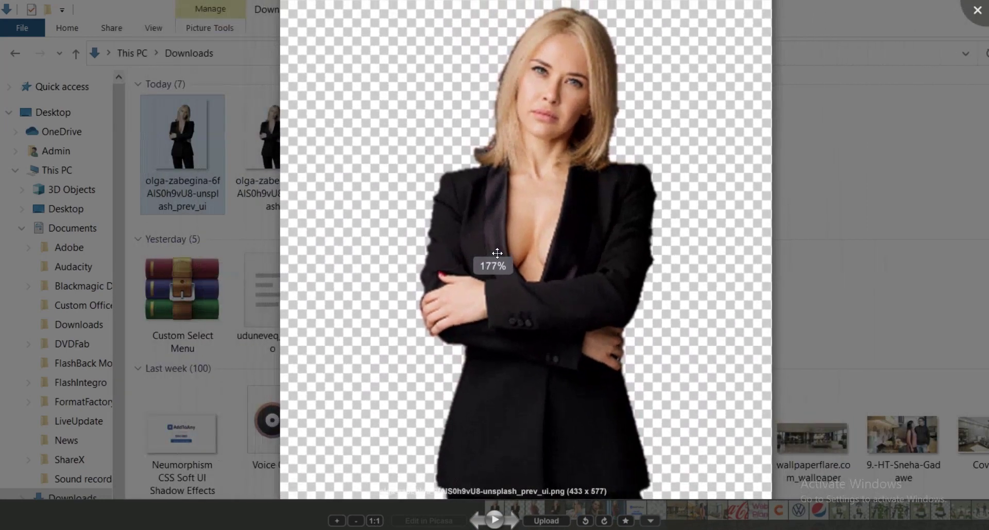
pyautogui.scroll(3, 478, 293)
pyautogui.scroll(-3, 478, 292)
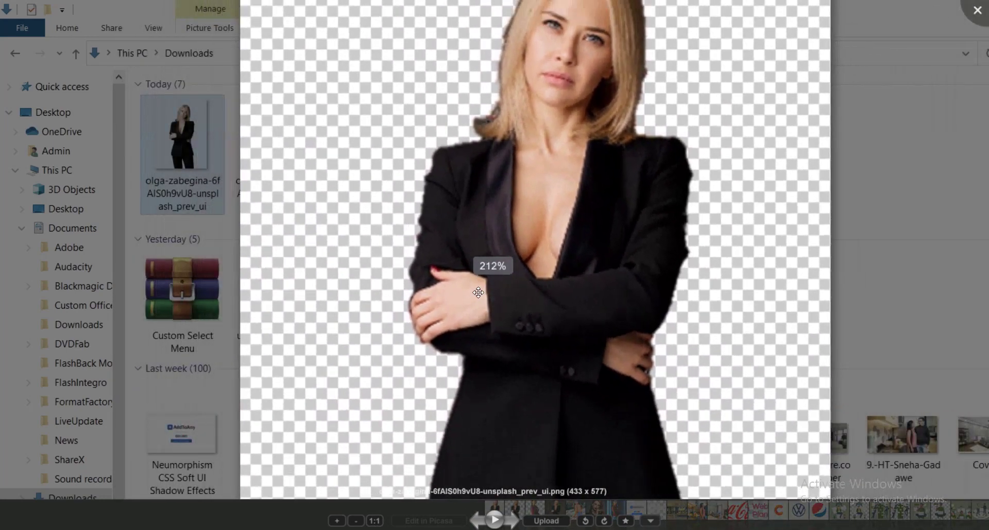
pyautogui.scroll(-3, 478, 292)
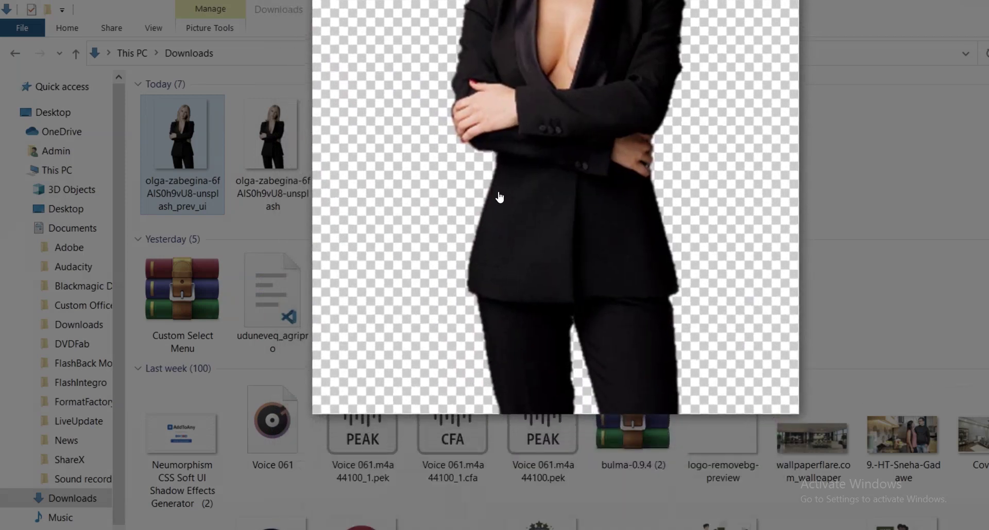
# Pan the enlarged portrait to inspect the legs, then return to Chrome's Fotor tab
pyautogui.moveTo(473, 393); pyautogui.dragTo(316, 304)
pyautogui.scroll(-3, 316, 303)
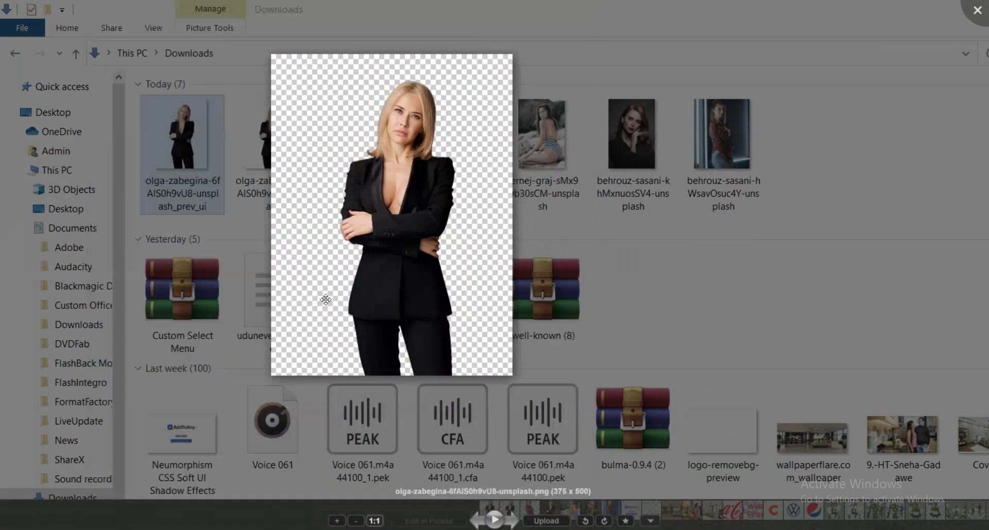
pyautogui.scroll(2, 490, 143)
pyautogui.scroll(2, 490, 143)
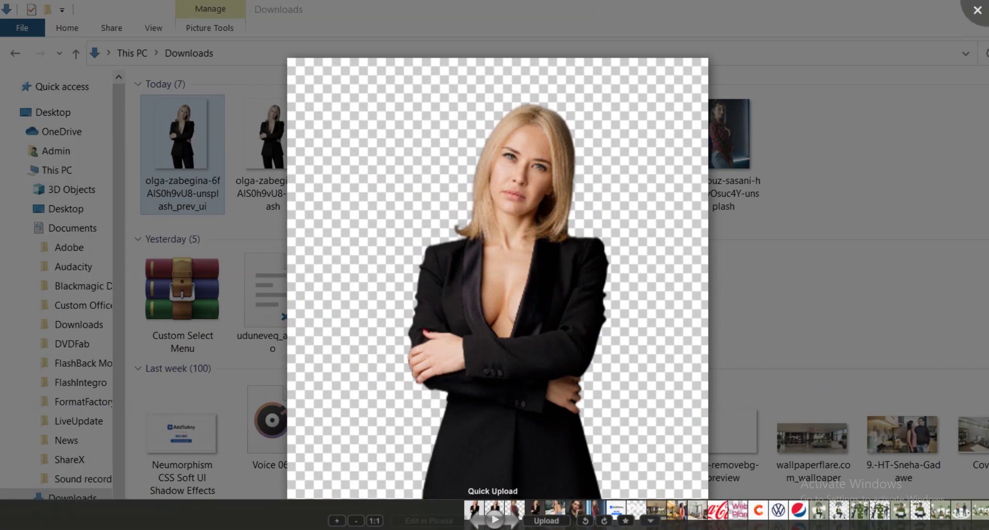
pyautogui.hotkey('alt', 'Tab')
pyautogui.click(267, 9)
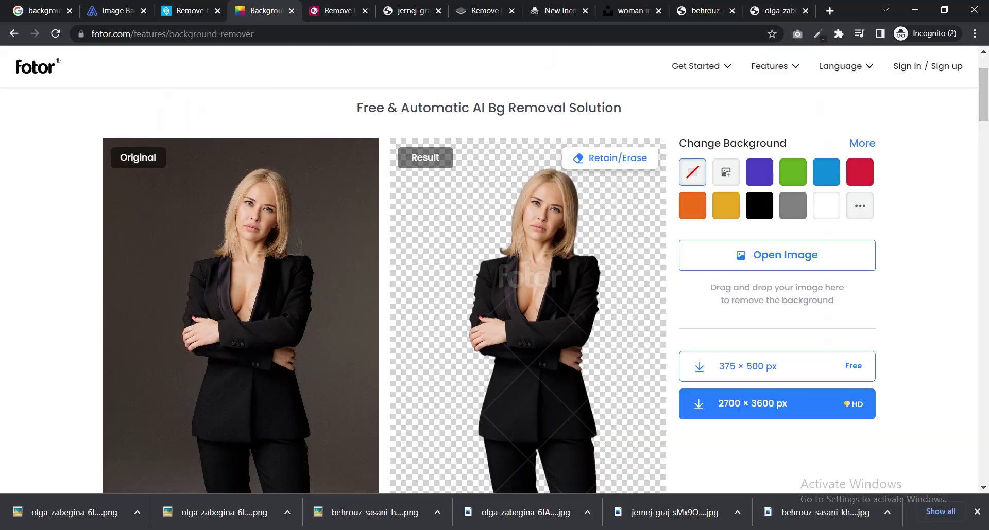
# In Explorer, view the remove.bg plaid-shirt cutout and check the two black-suit cutout files
pyautogui.hotkey('alt', 'Tab')
pyautogui.doubleClick(273, 124)
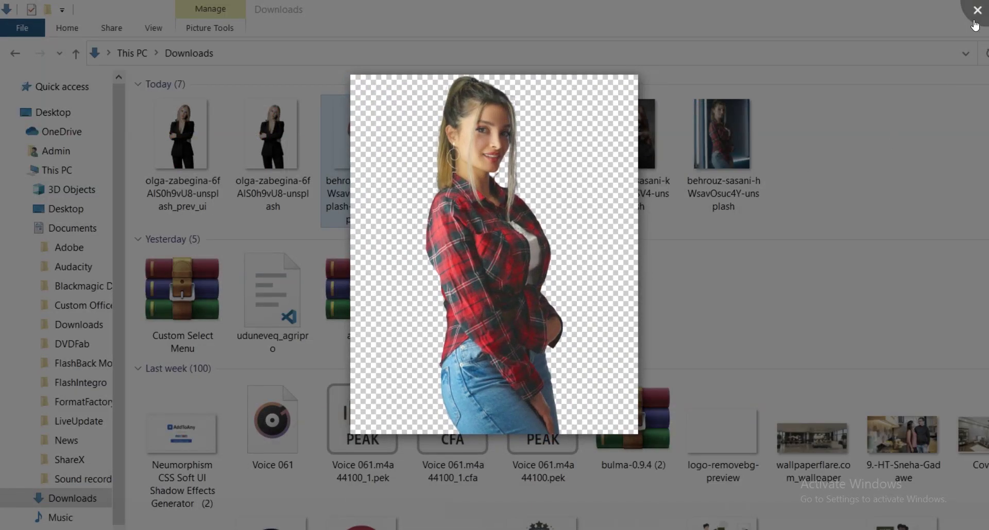
pyautogui.click(975, 23)
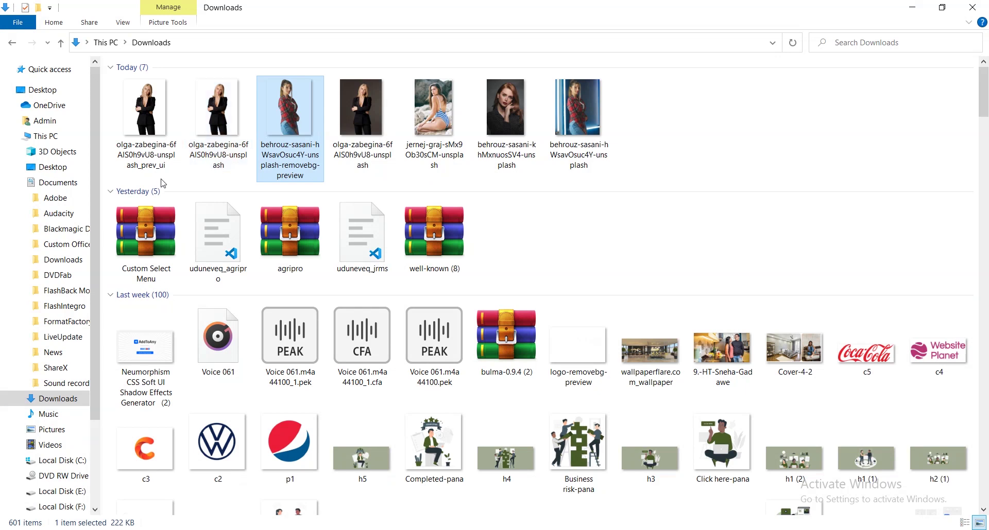
pyautogui.click(138, 154)
pyautogui.click(200, 146)
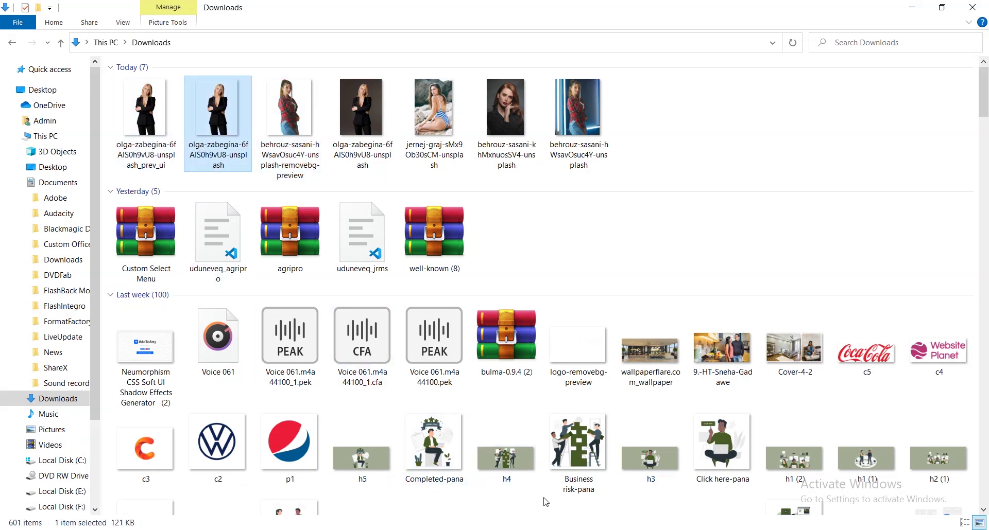
# Revisit remove.bg's 447 × 559 preview result in Chrome, then return to Pixlr Remove BG
pyautogui.hotkey('alt', 'Tab')
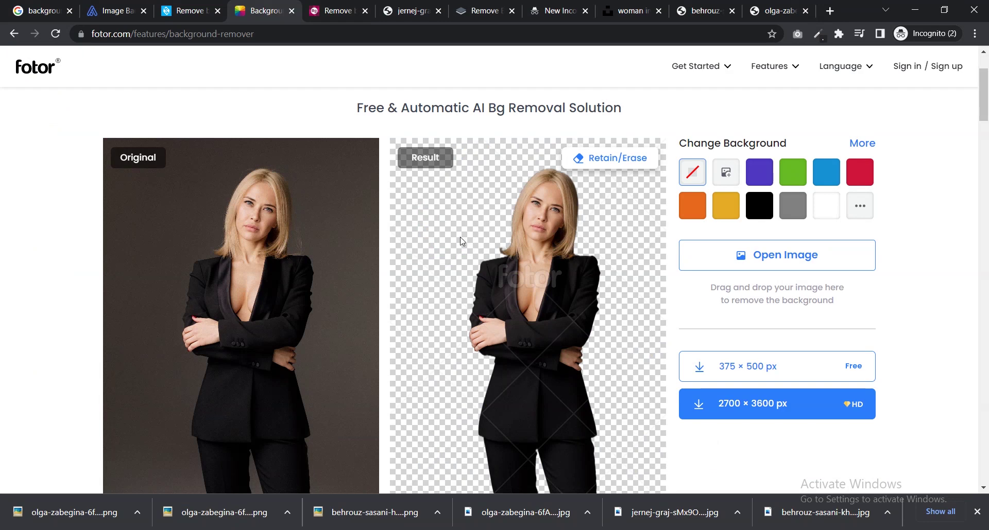
pyautogui.click(479, 11)
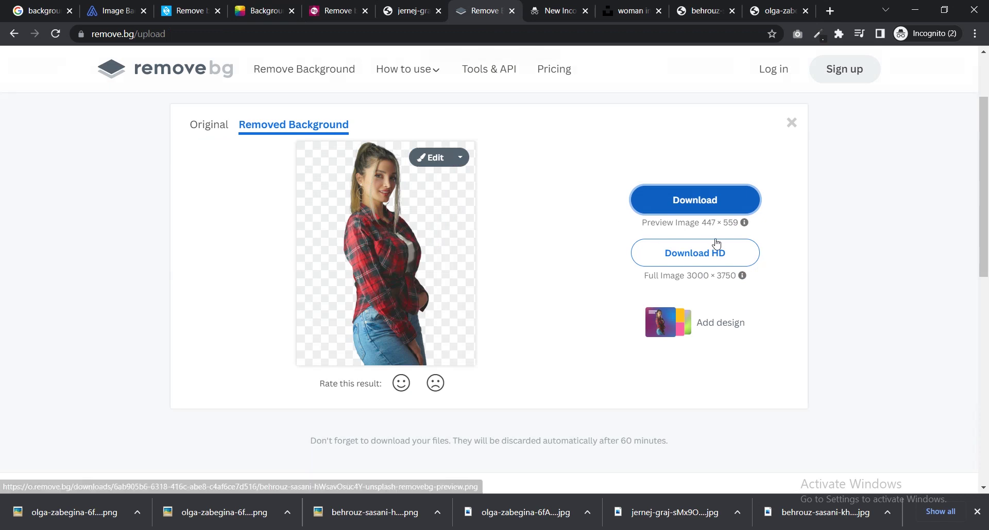
pyautogui.doubleClick(709, 225)
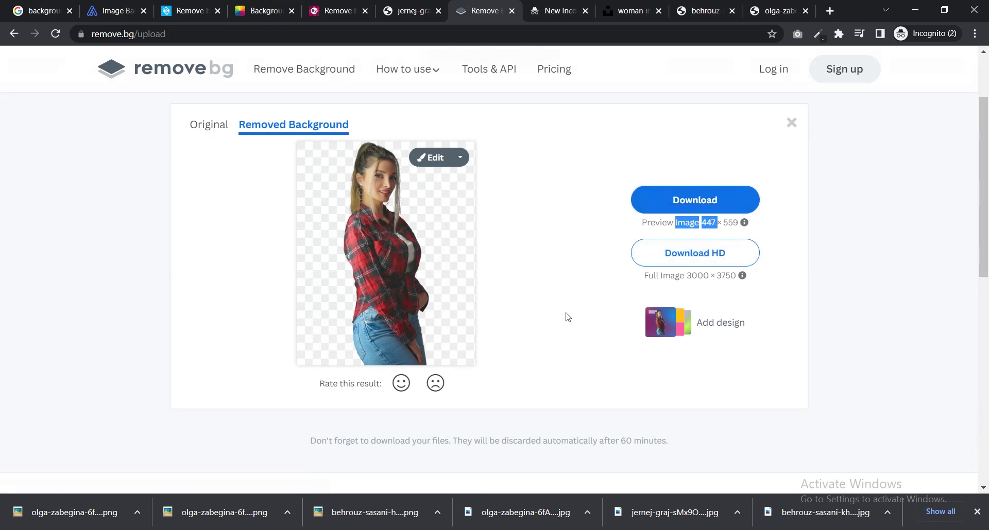
pyautogui.click(332, 9)
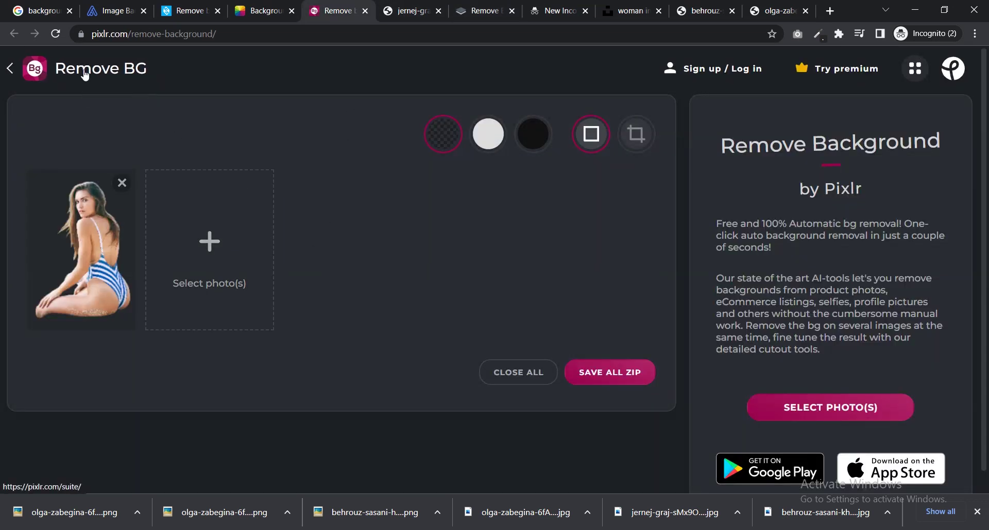
pyautogui.hotkey('ctrl', 'l')
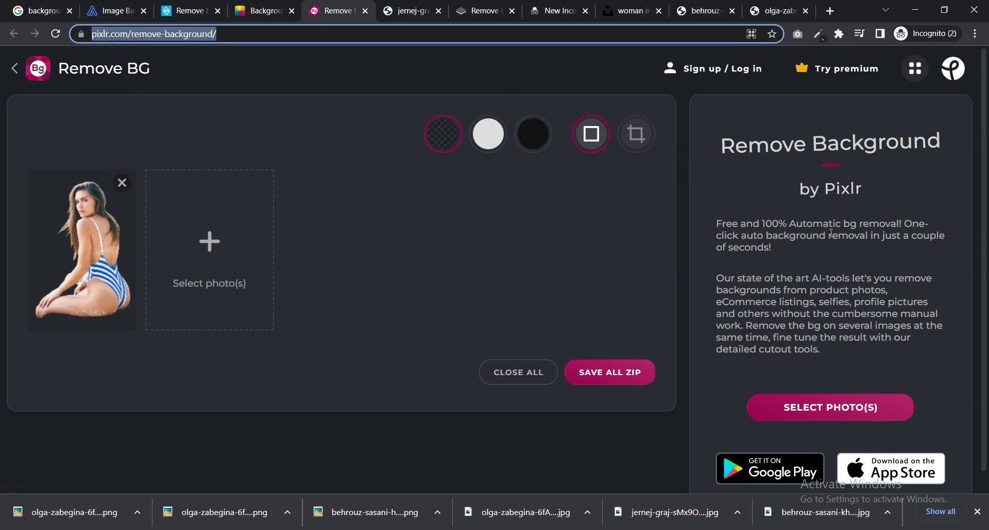
pyautogui.scroll(-1, 766, 277)
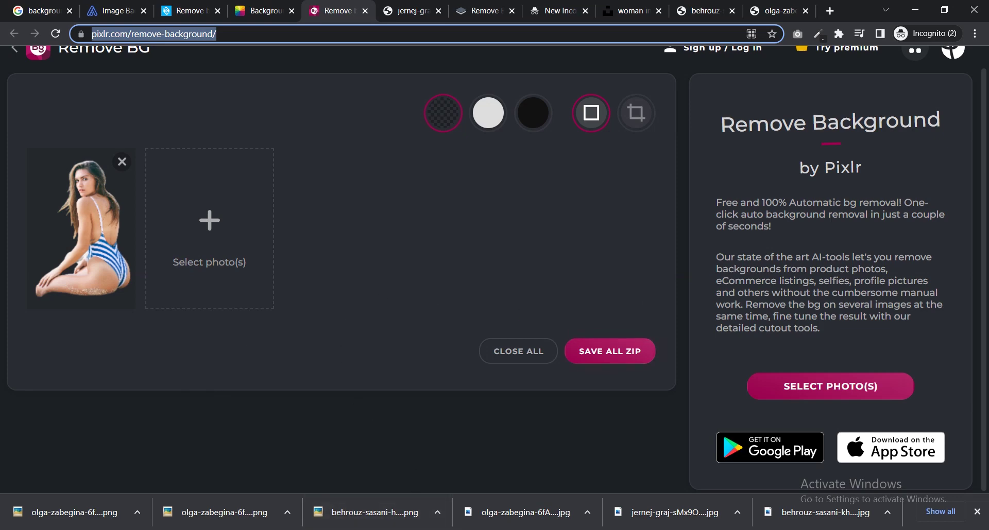
# Preview the 2731 × 4096, 8.28 MB jernej-graj swimsuit cutout PNG in the Documents folder
pyautogui.hotkey('alt', 'Tab')
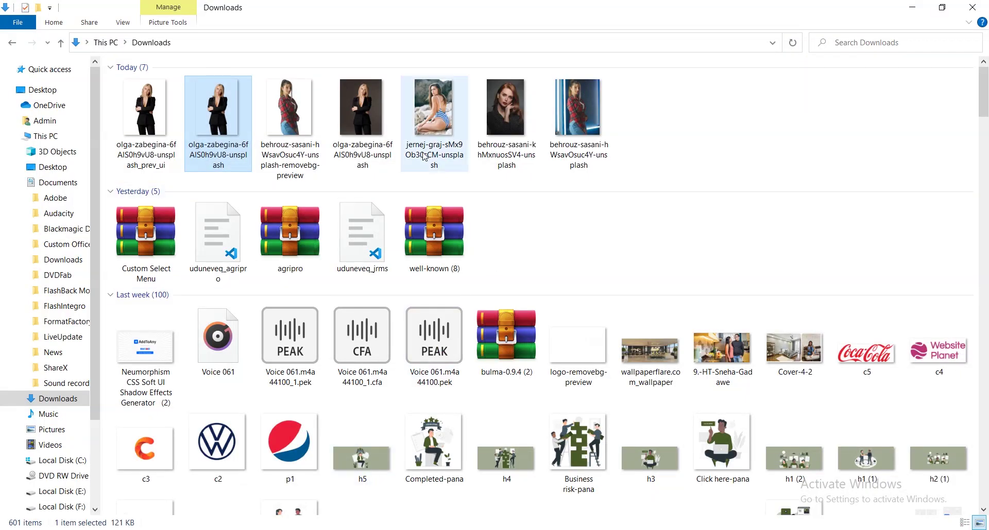
pyautogui.click(52, 183)
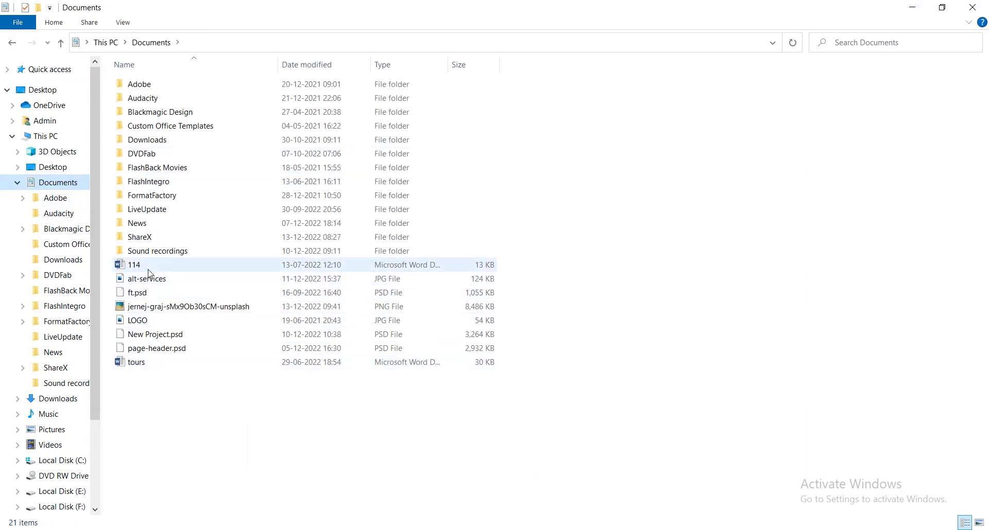
pyautogui.doubleClick(145, 308)
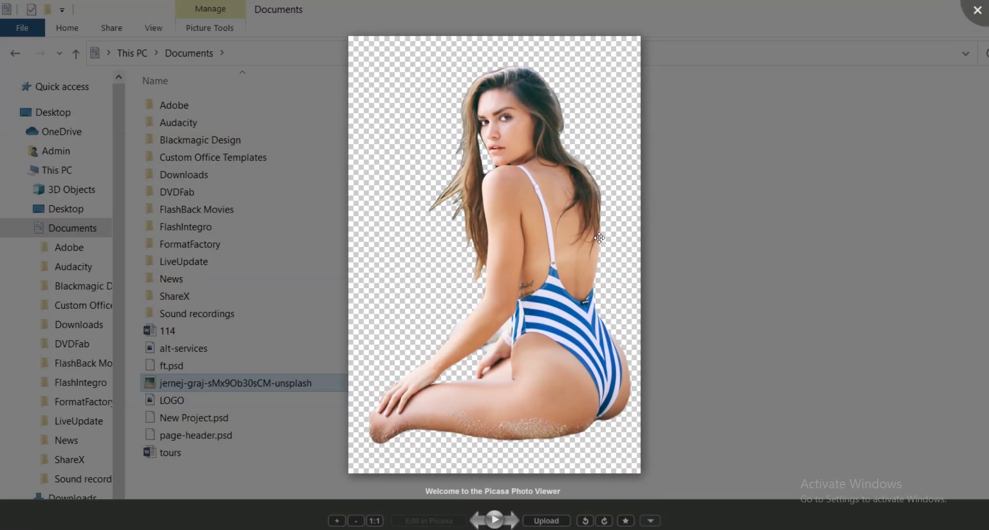
pyautogui.scroll(1, 510, 230)
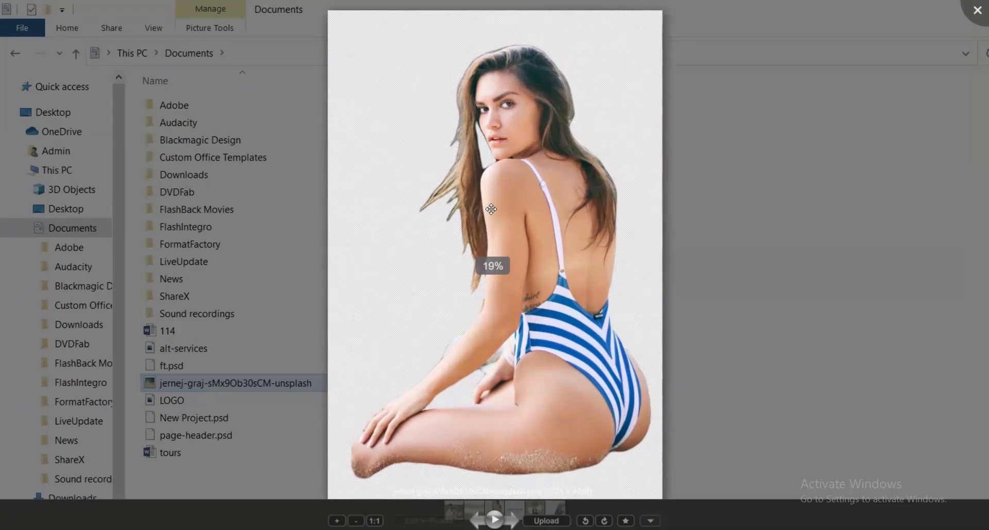
pyautogui.click(967, 16)
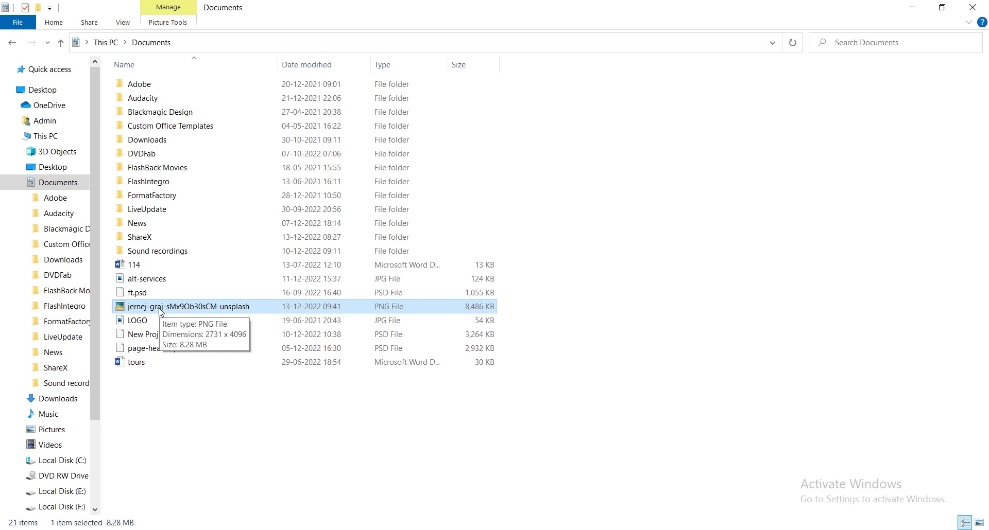
# Remove the swimsuit photo thumbnail from Pixlr's batch, then go to the removal.ai tab
pyautogui.click(525, 529)
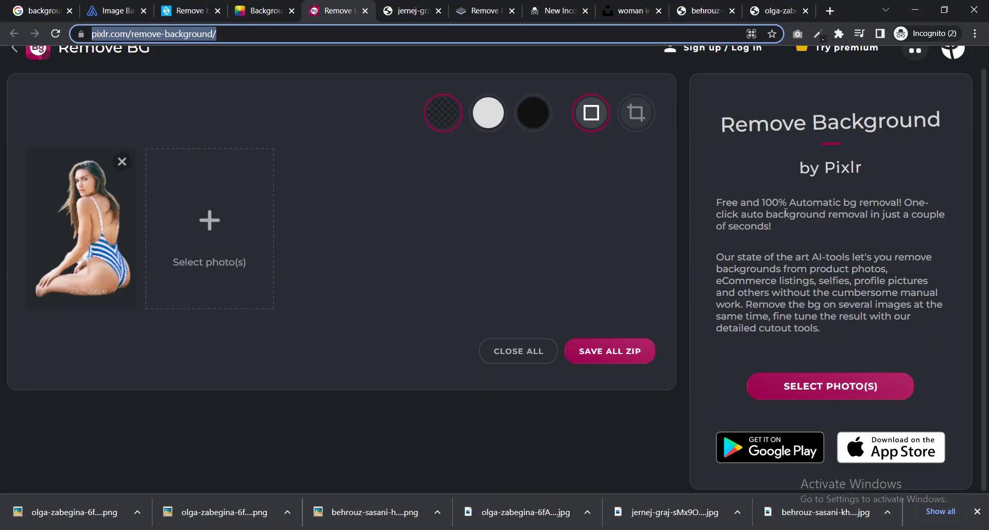
pyautogui.doubleClick(835, 172)
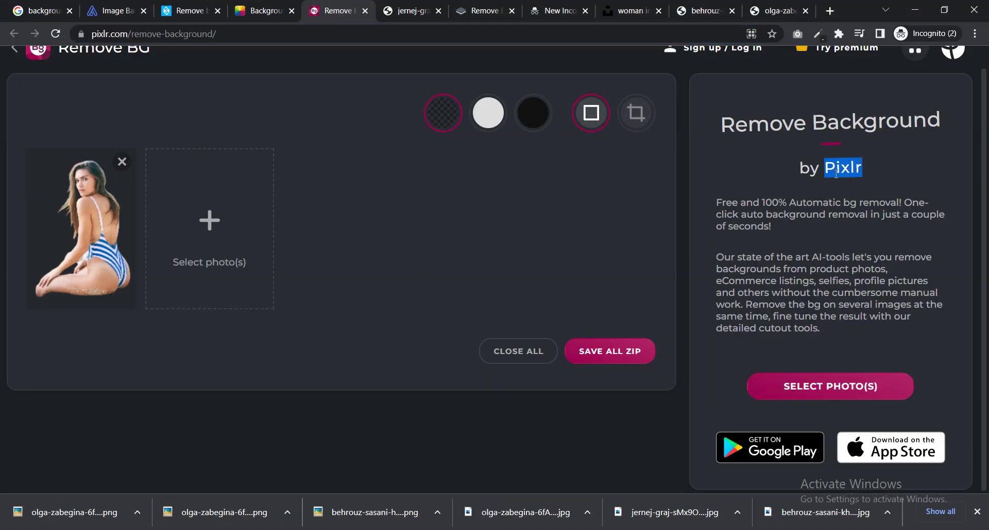
pyautogui.scroll(1, 445, 259)
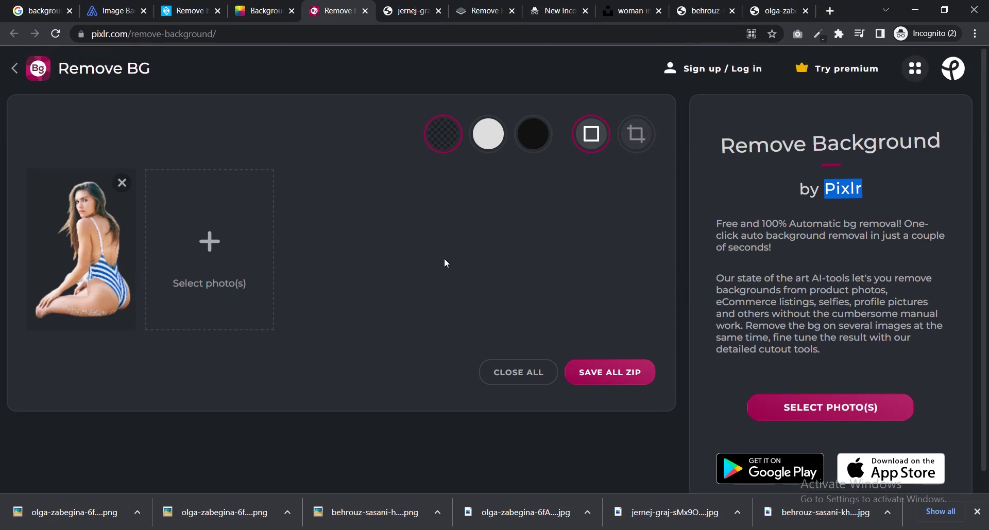
pyautogui.moveTo(81, 230)
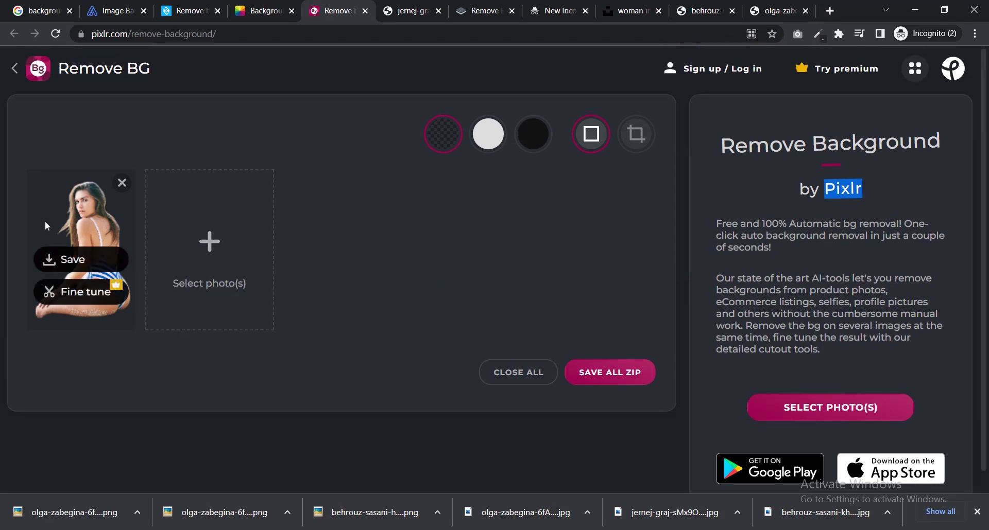
pyautogui.click(122, 184)
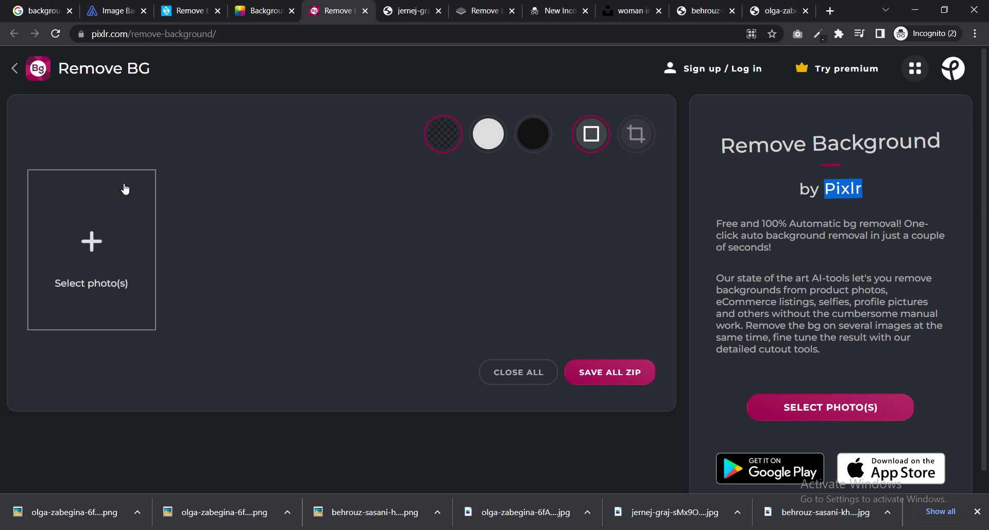
pyautogui.tripleClick(780, 151)
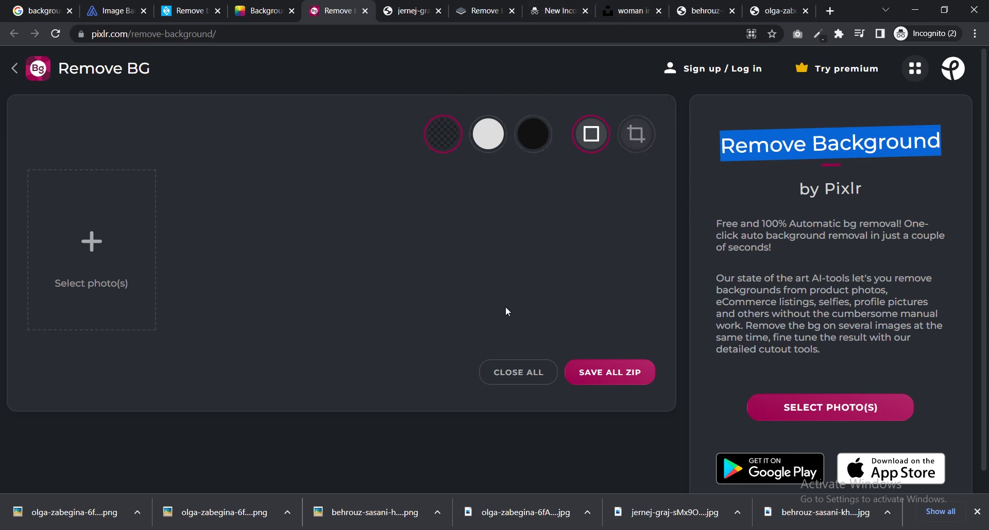
pyautogui.hotkey('ctrl', '2')
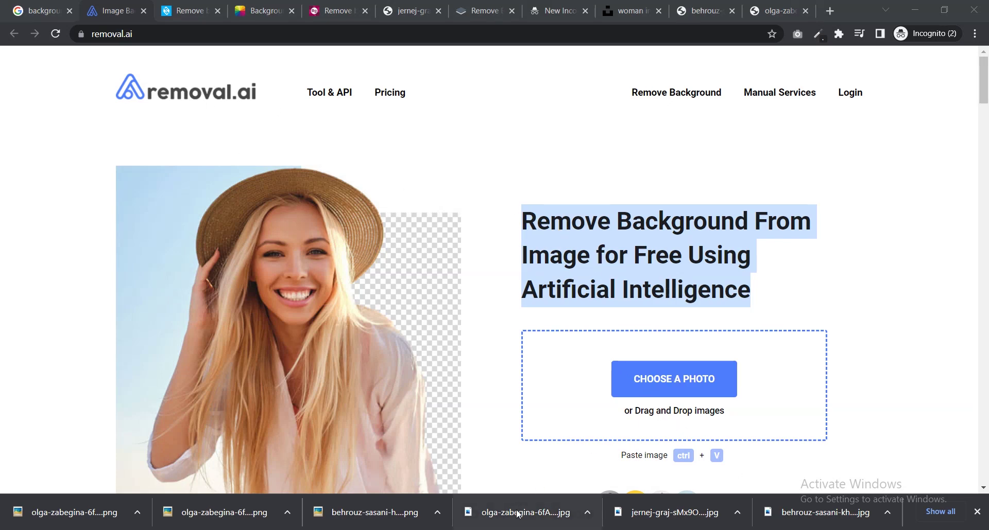
pyautogui.moveTo(526, 516); pyautogui.dragTo(668, 365)
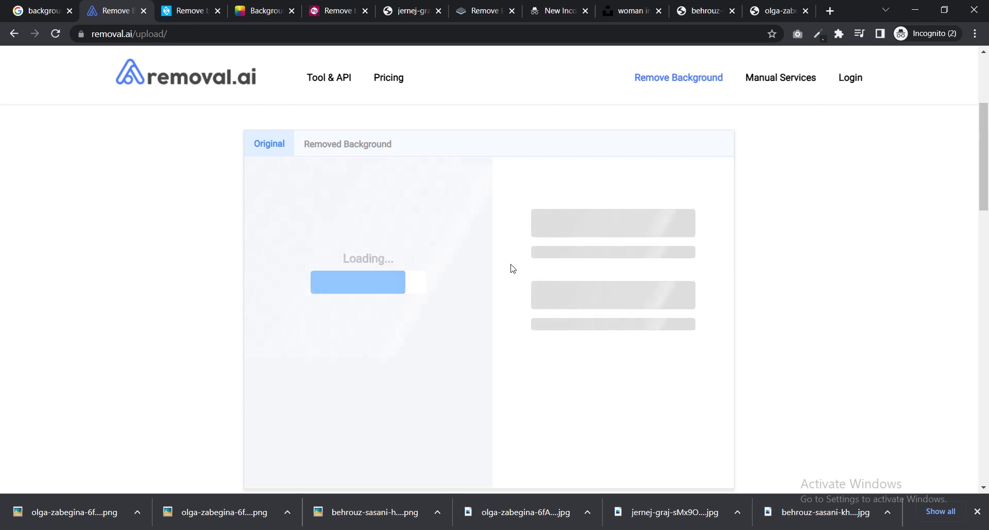
pyautogui.click(977, 512)
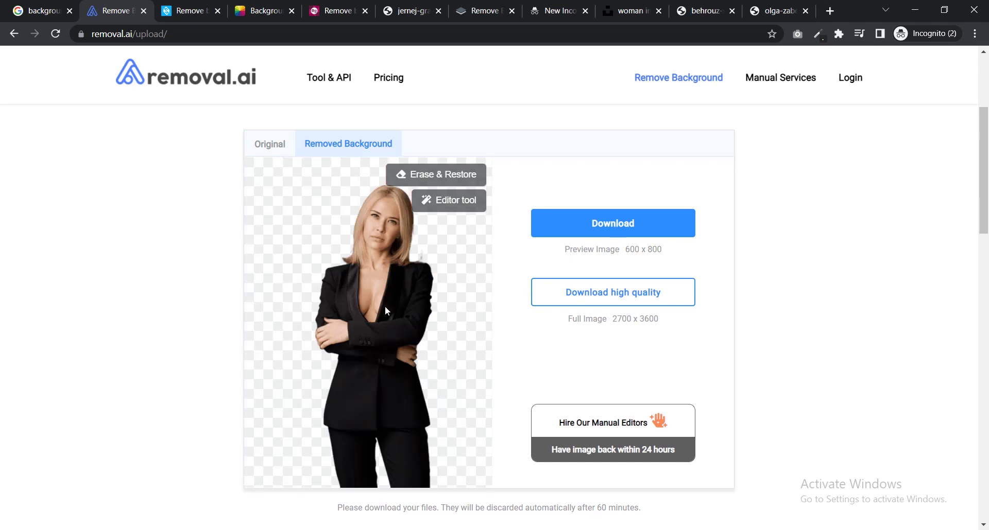
# Download the 600 × 800 preview PNG, inspect it zoomed in a new tab, then close it
pyautogui.doubleClick(631, 252)
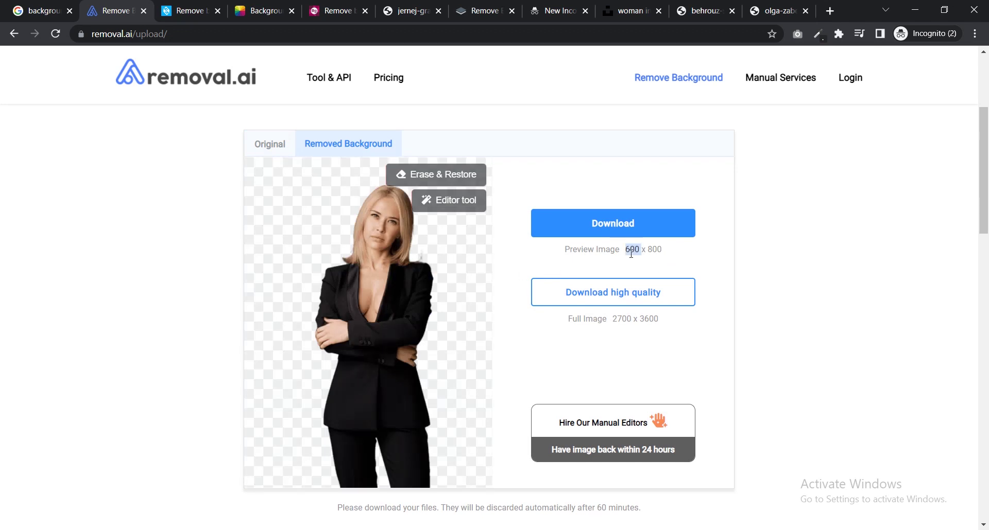
pyautogui.click(614, 225)
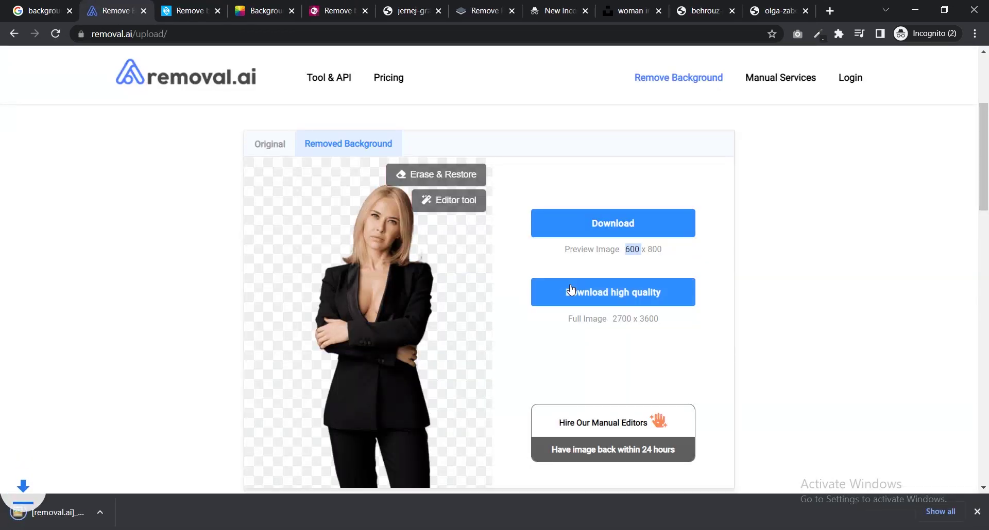
pyautogui.moveTo(66, 520); pyautogui.dragTo(875, 10)
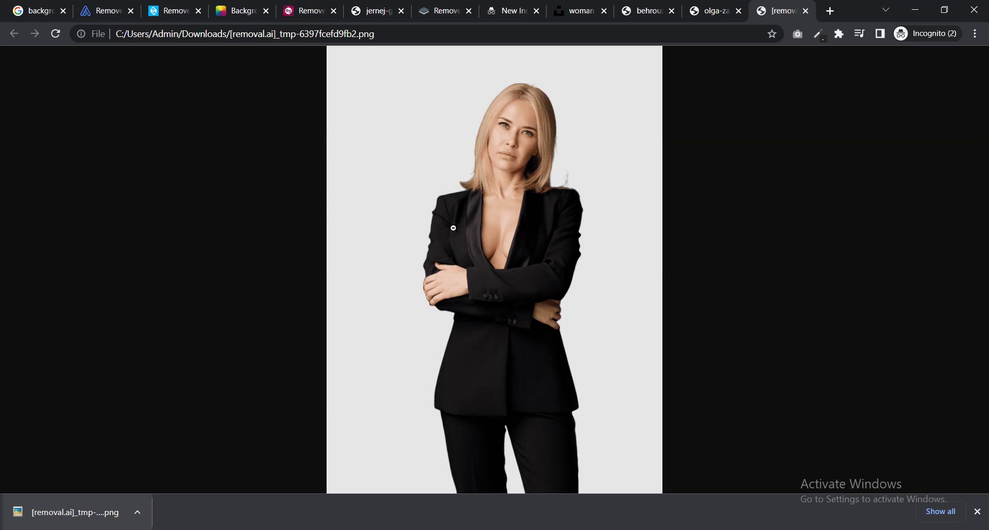
pyautogui.click(453, 228)
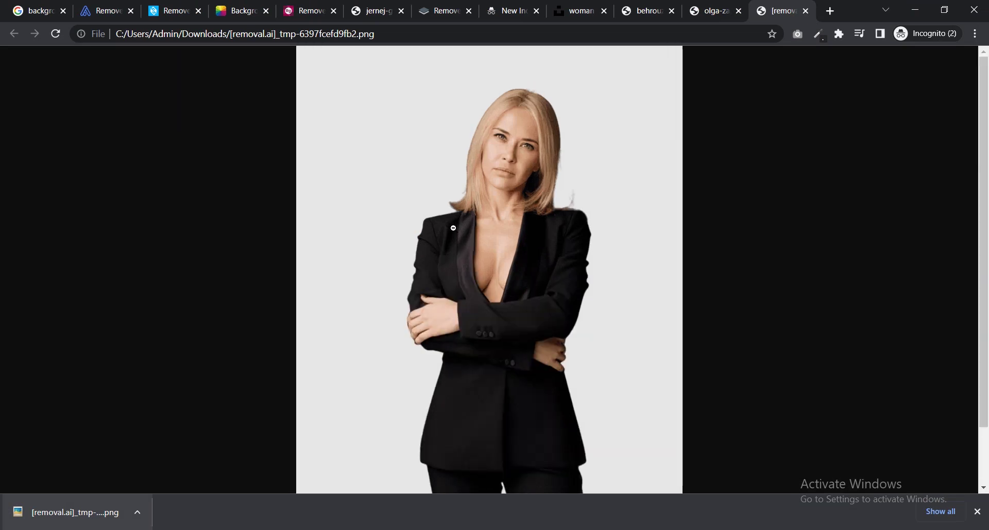
pyautogui.click(486, 279)
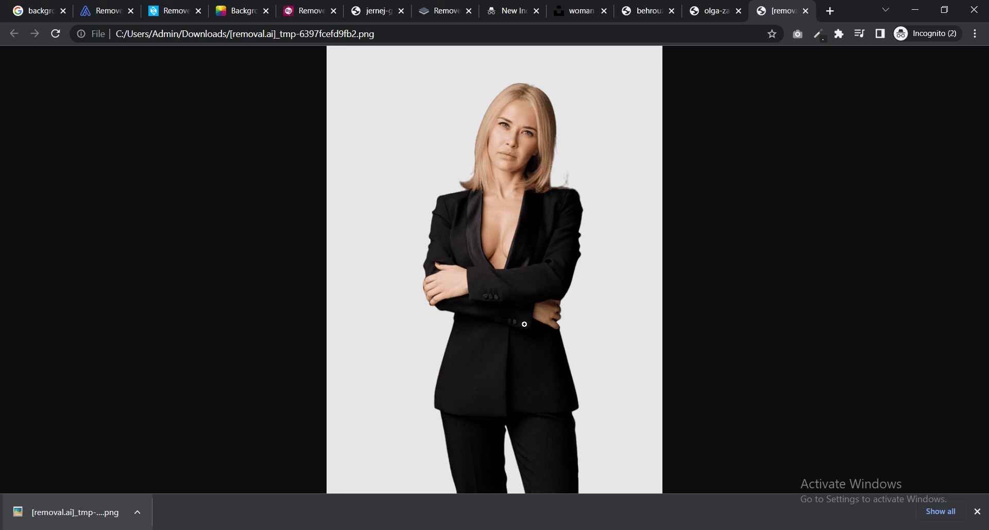
pyautogui.hotkey('ctrl', 'w')
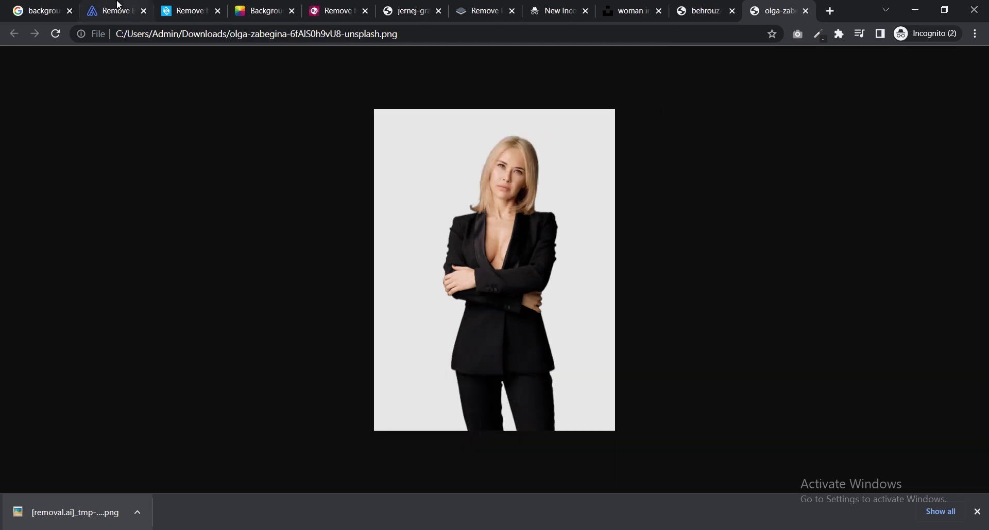
# Toggle Original versus Removed Background, then choose Full image 2700 × 3600 in the Editor tool
pyautogui.click(129, 11)
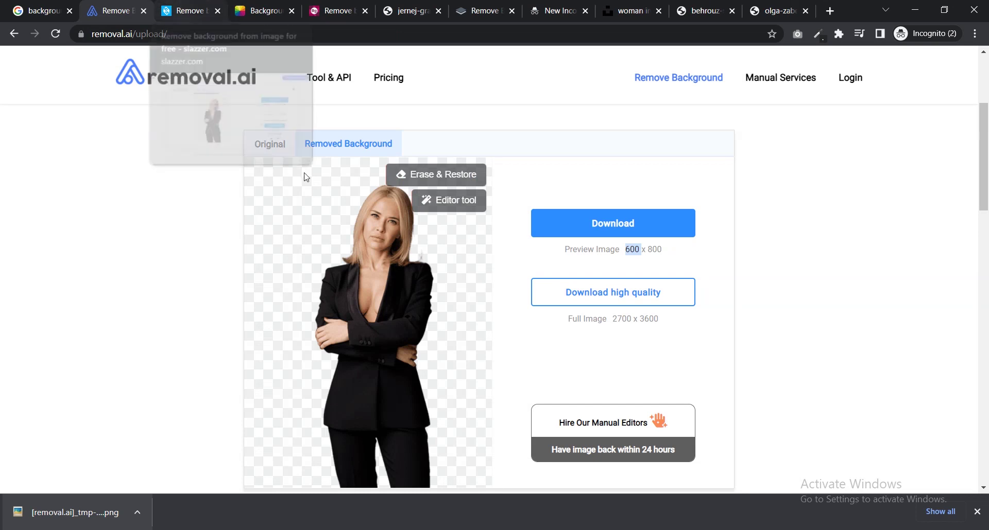
pyautogui.scroll(-1, 394, 314)
pyautogui.scroll(-2, 389, 325)
pyautogui.scroll(3, 389, 327)
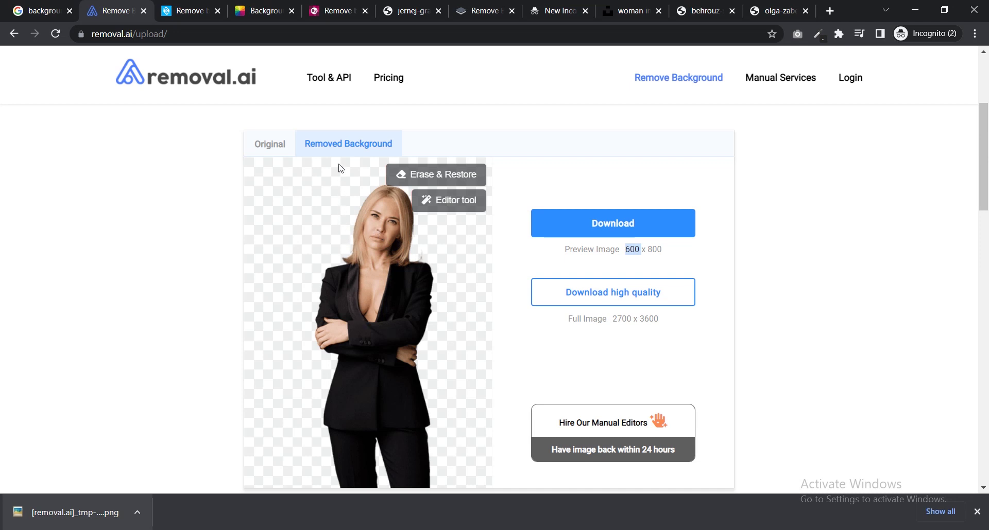
pyautogui.click(293, 144)
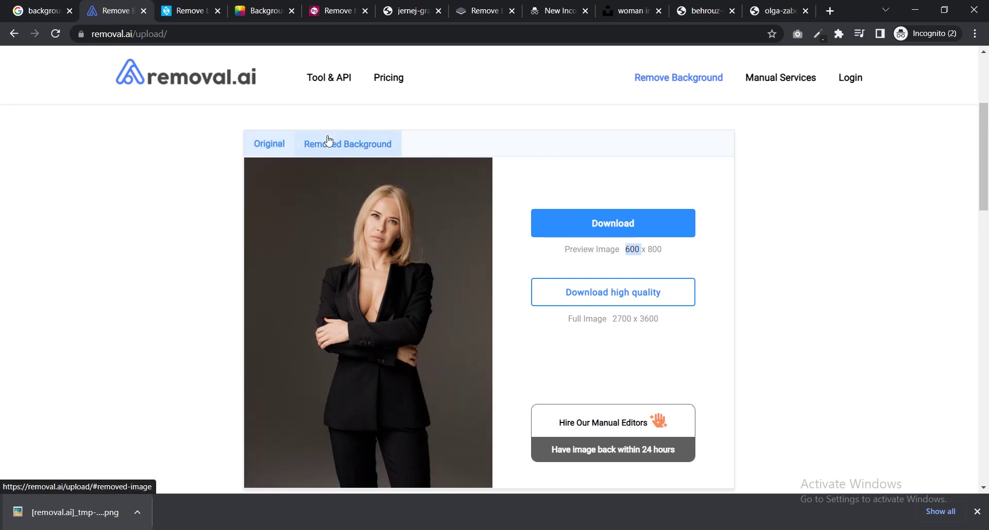
pyautogui.click(327, 136)
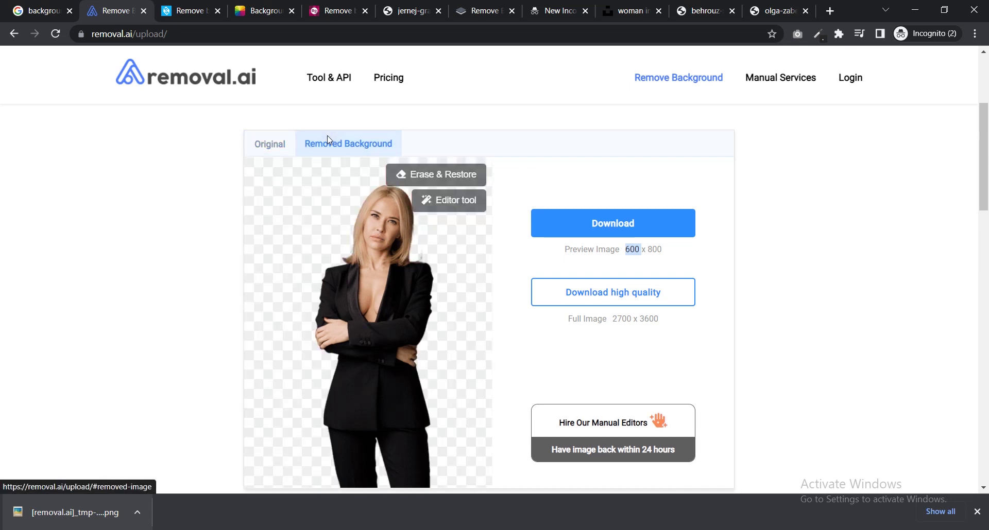
pyautogui.click(456, 206)
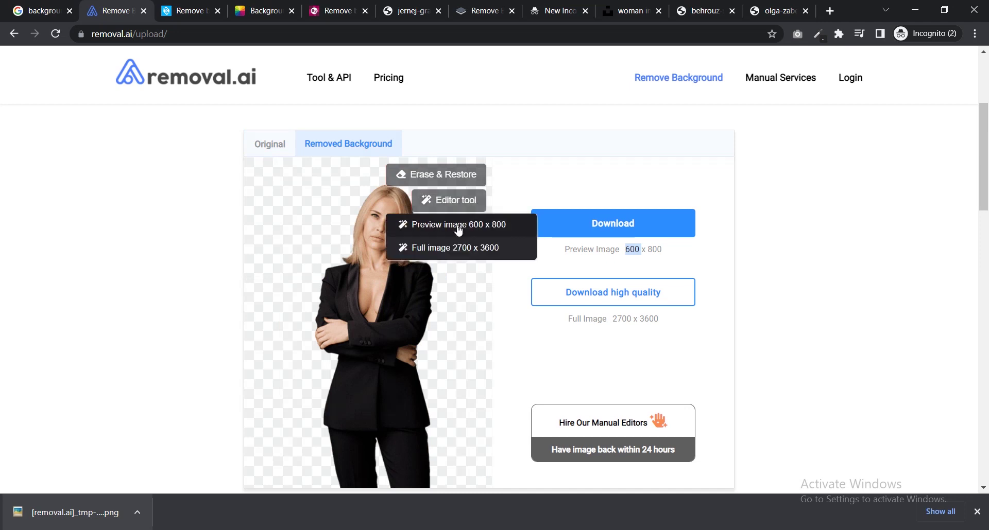
pyautogui.click(459, 247)
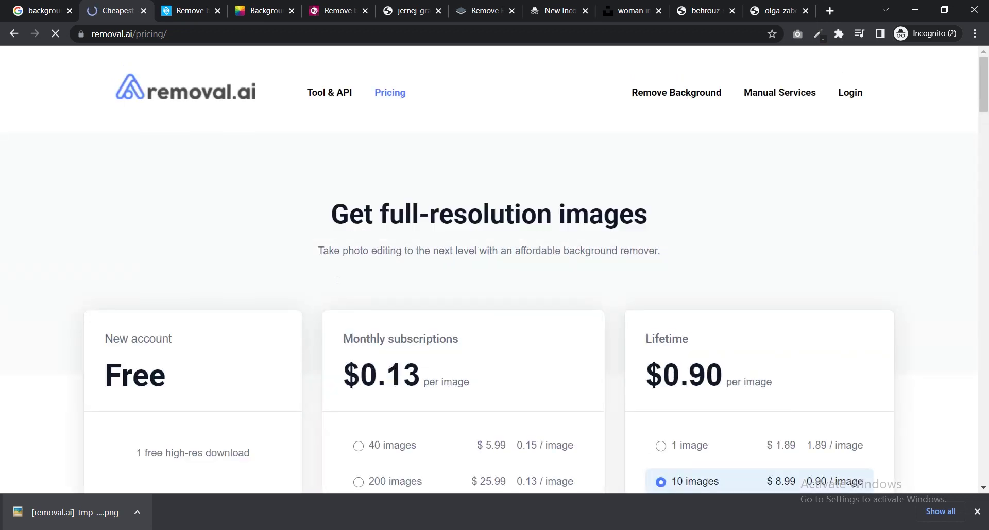
pyautogui.scroll(-3, 309, 283)
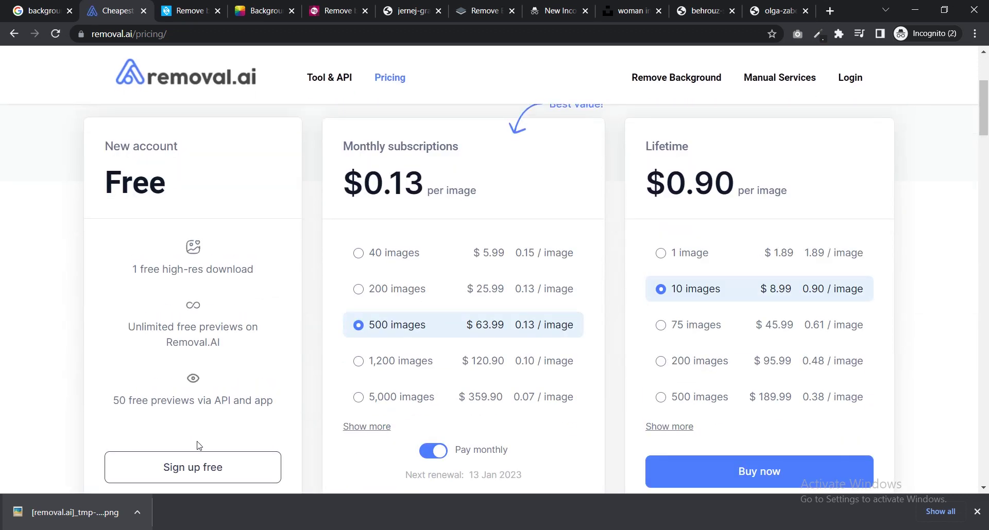